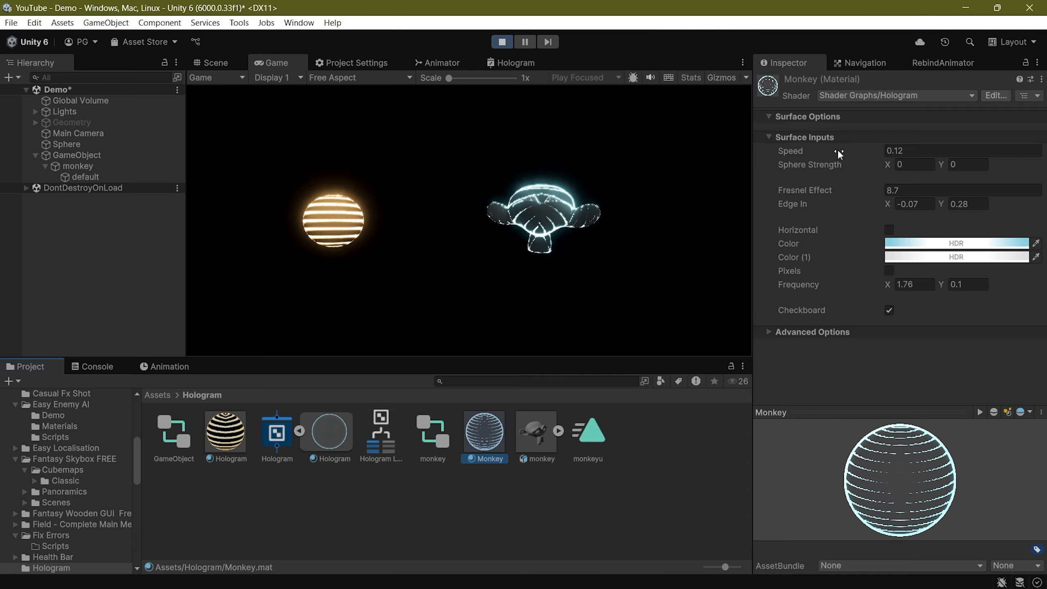
# Step: Set the Monkey material's Speed to 2.88, Fresnel Effect to 13.28 and Edge In X to 1.2
pyautogui.moveTo(837, 149); pyautogui.dragTo(973, 154)
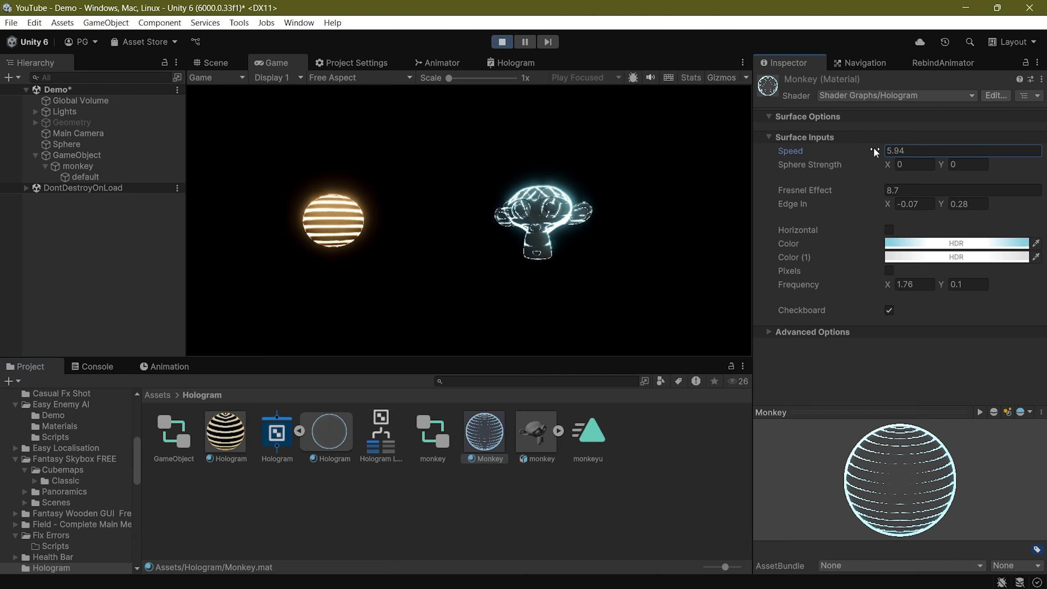
pyautogui.moveTo(874, 147); pyautogui.dragTo(817, 162)
pyautogui.moveTo(867, 188); pyautogui.dragTo(546, 219)
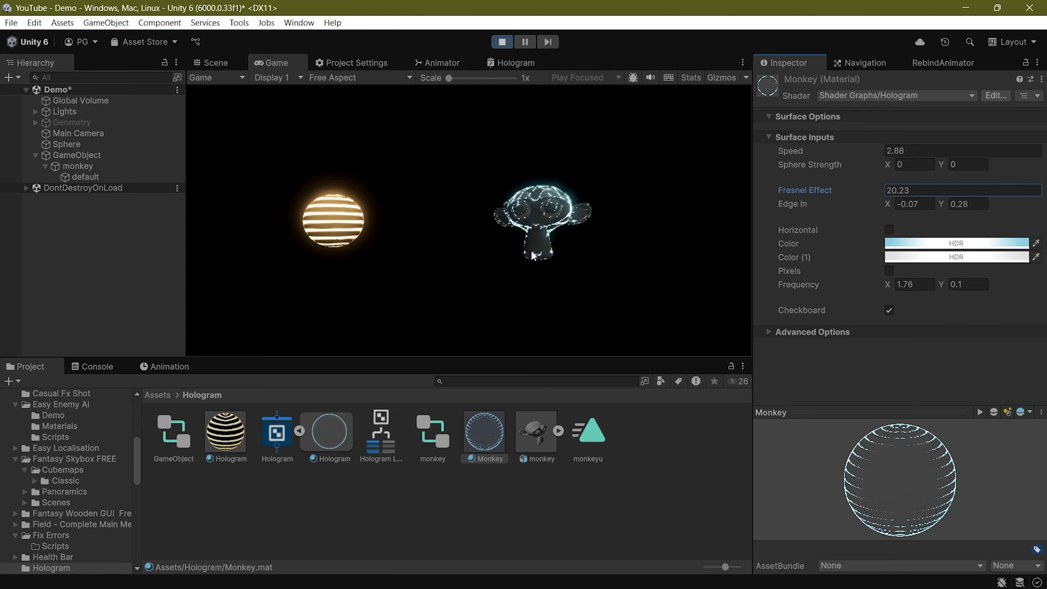
pyautogui.moveTo(870, 192); pyautogui.dragTo(818, 191)
pyautogui.moveTo(893, 206)
pyautogui.mouseDown()
pyautogui.moveTo(929, 207)
pyautogui.moveTo(891, 206)
pyautogui.moveTo(901, 211)
pyautogui.mouseUp()
# Step: View the HDR settings of the Monkey material's Color (1), and set its Frequency Y to 0.34
pyautogui.click(923, 258)
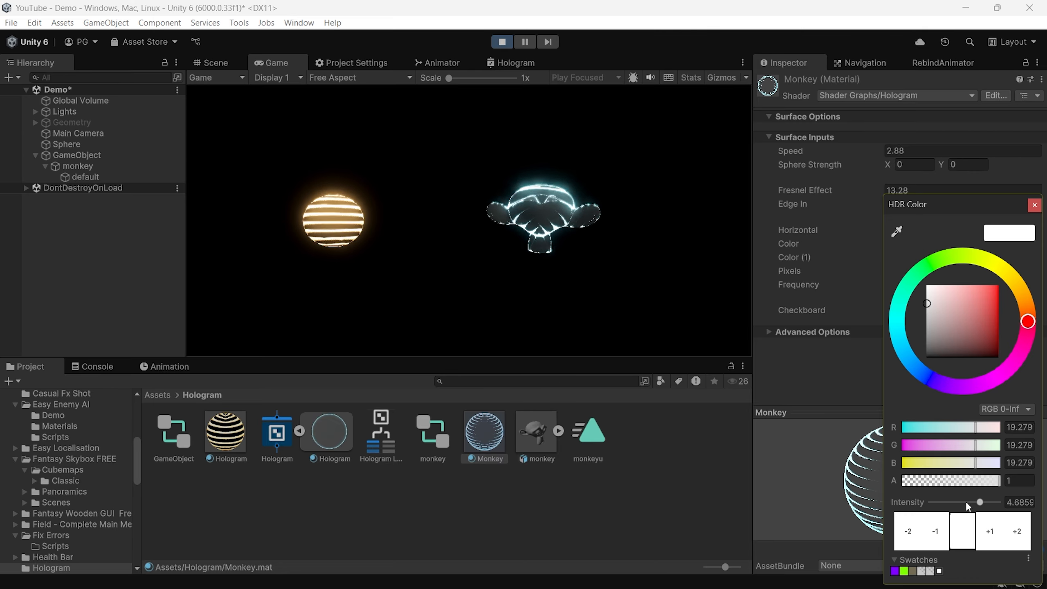
pyautogui.click(845, 295)
pyautogui.click(889, 310)
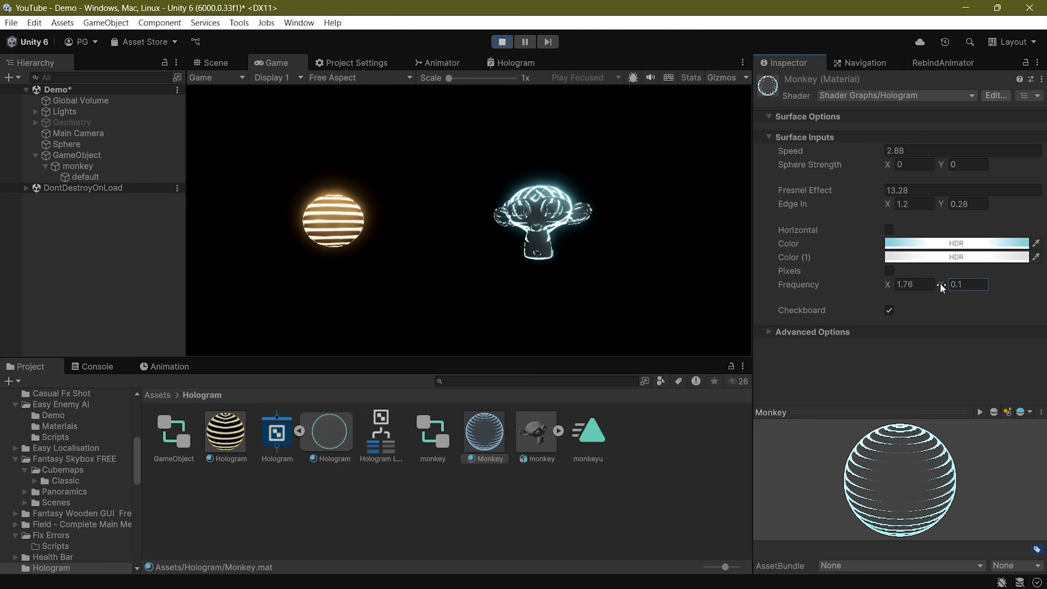
pyautogui.moveTo(940, 285)
pyautogui.mouseDown()
pyautogui.moveTo(921, 288)
pyautogui.moveTo(942, 292)
pyautogui.mouseUp()
# Step: Compare the Hologram material with and without the Pixels option on the sphere in the Scene view
pyautogui.click(215, 63)
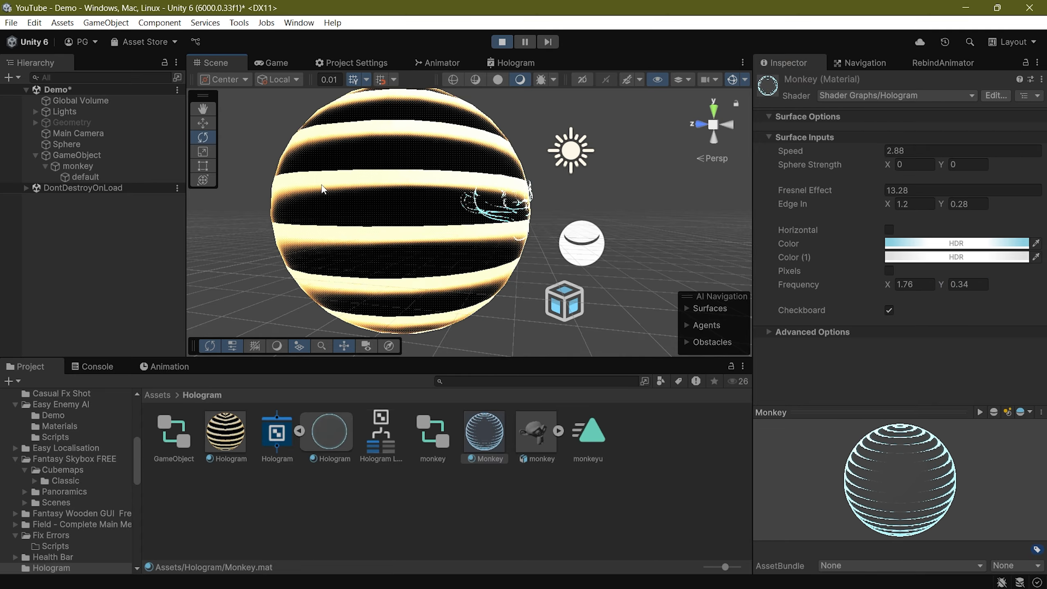
pyautogui.scroll(5, 365, 189)
pyautogui.scroll(-4, 365, 189)
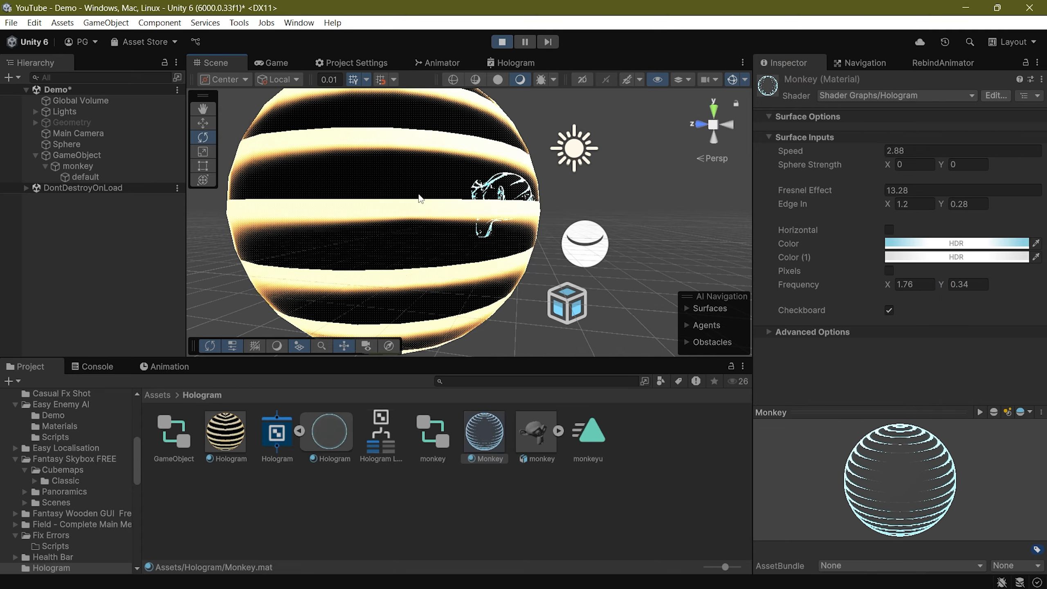
pyautogui.click(225, 432)
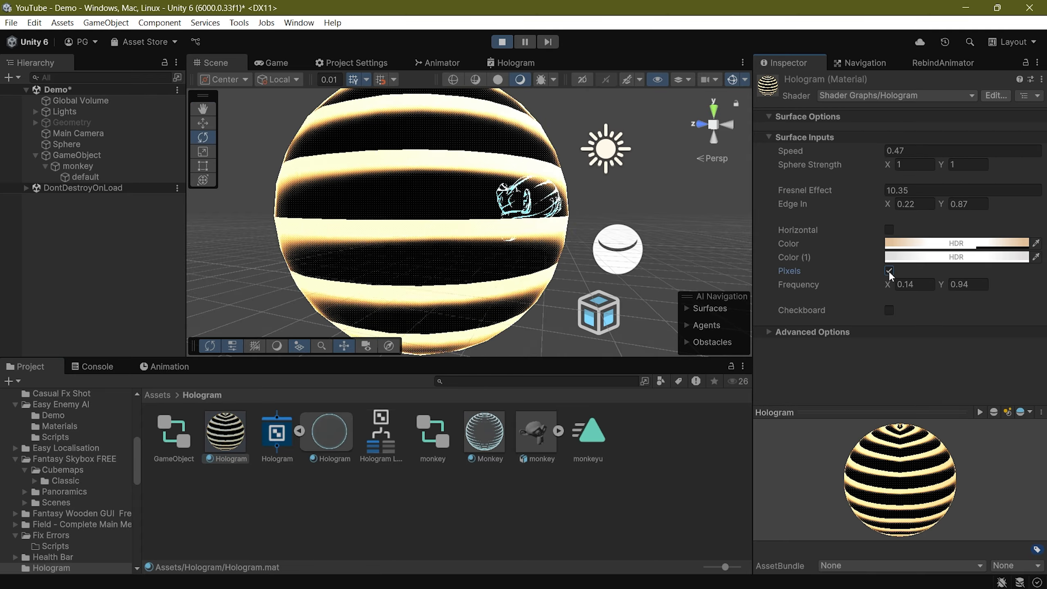
pyautogui.click(889, 272)
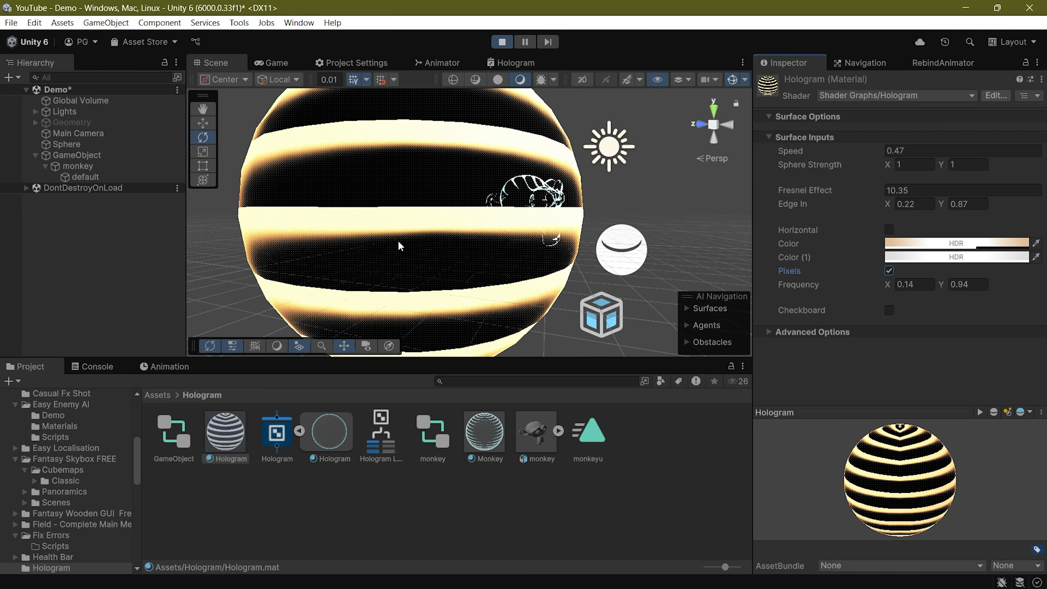
# Step: Try the Pixels option on the Monkey material, checking it in the Scene and Game views, and switch it back off
pyautogui.scroll(4, 425, 243)
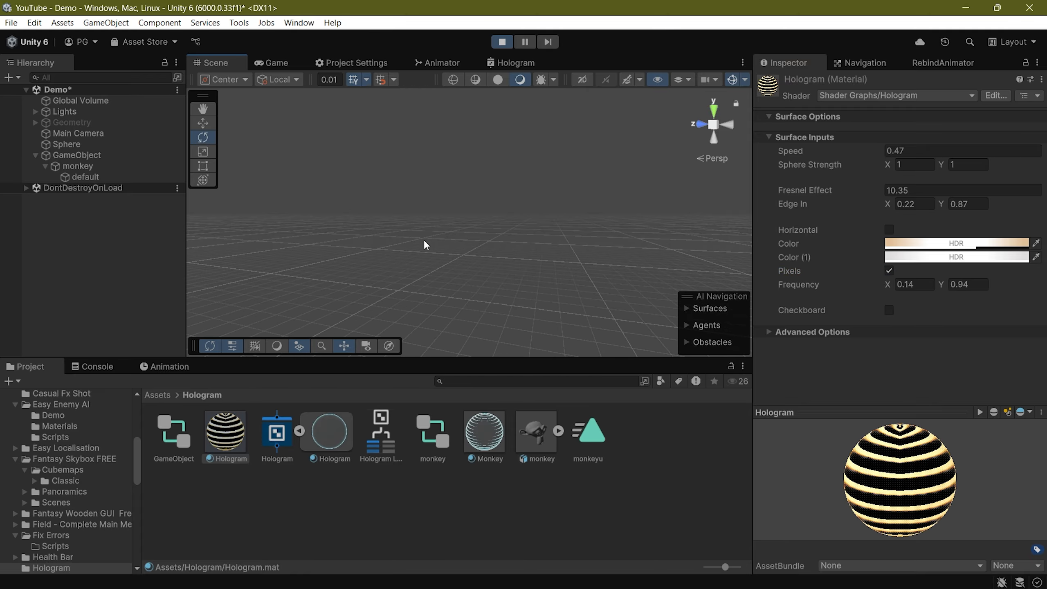
pyautogui.moveTo(326, 250); pyautogui.dragTo(447, 207, button='middle')
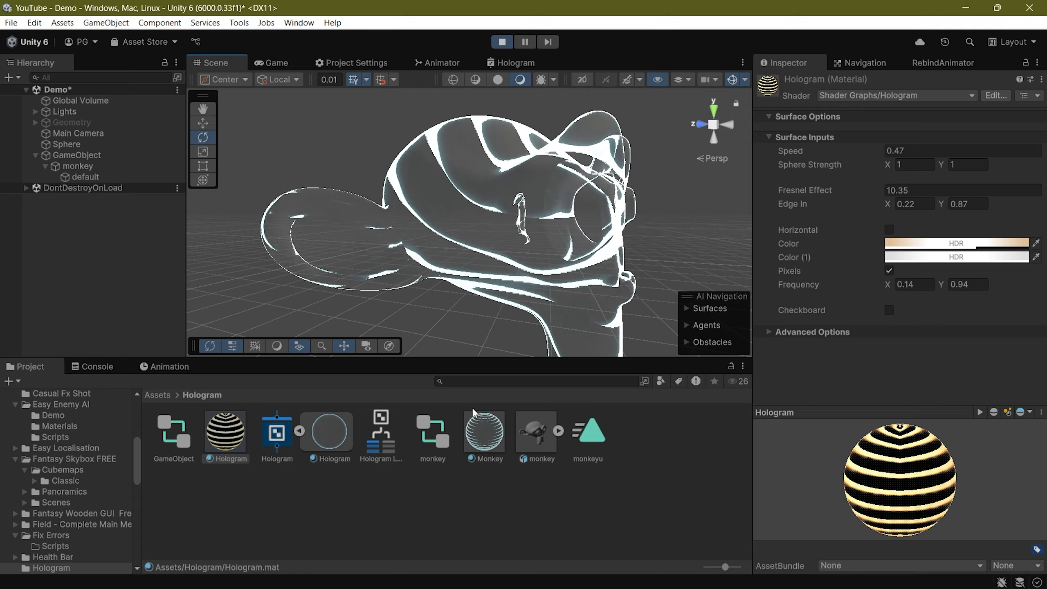
pyautogui.click(484, 431)
pyautogui.click(889, 270)
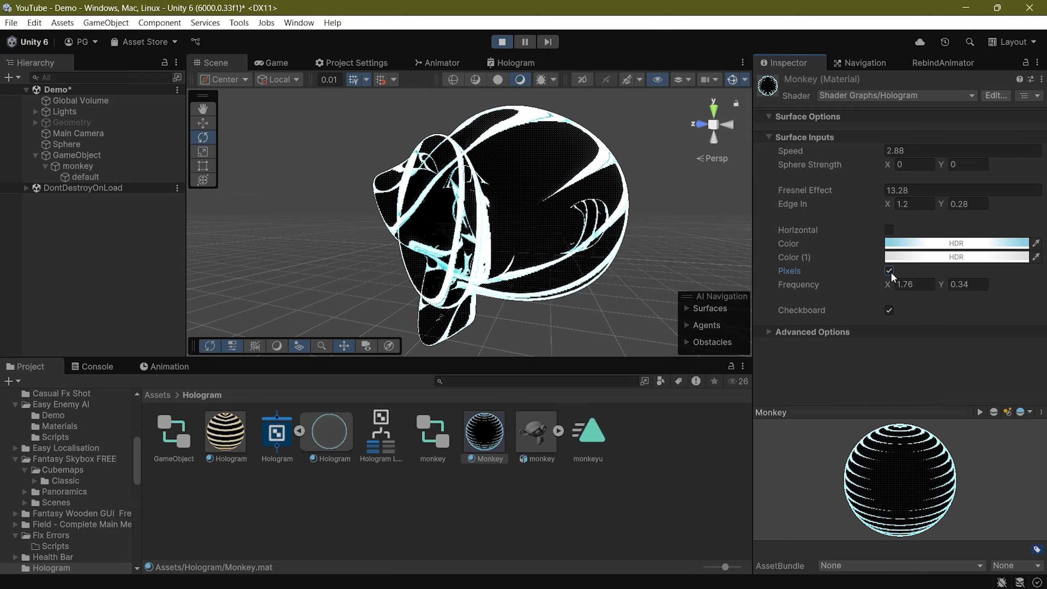
pyautogui.click(276, 63)
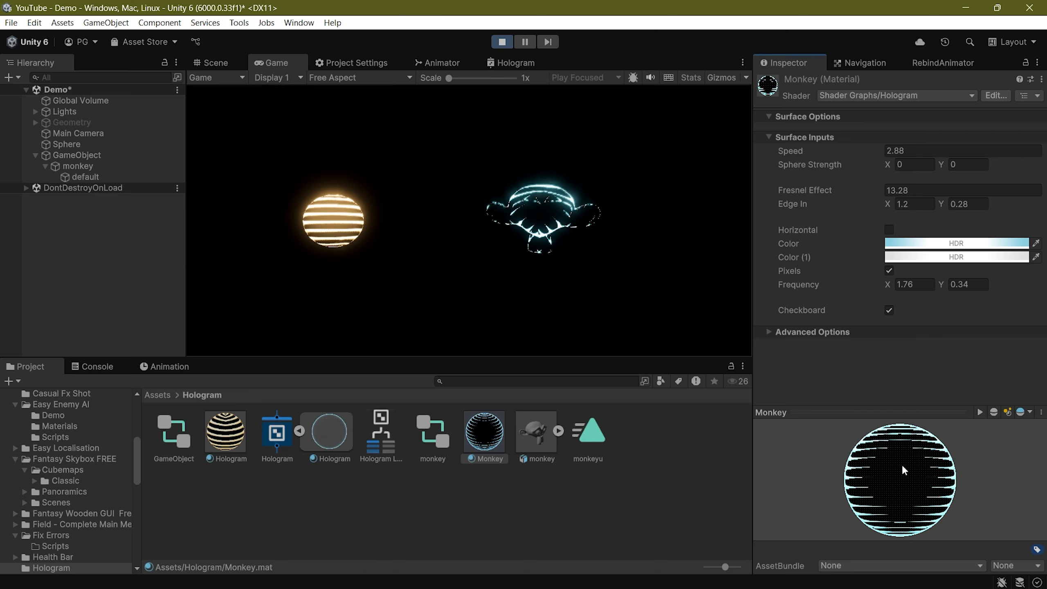
pyautogui.click(888, 271)
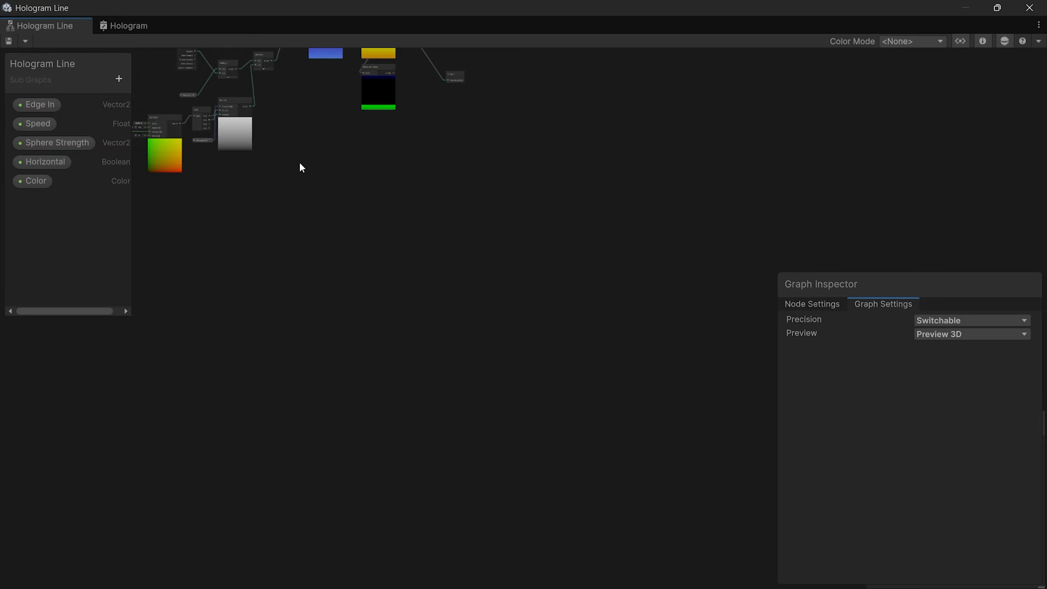
# Step: Look over the Hologram Line sub graph's node network, from the Spherize node through to the Smoothstep and Sawtooth Wave nodes
pyautogui.scroll(3, 519, 374)
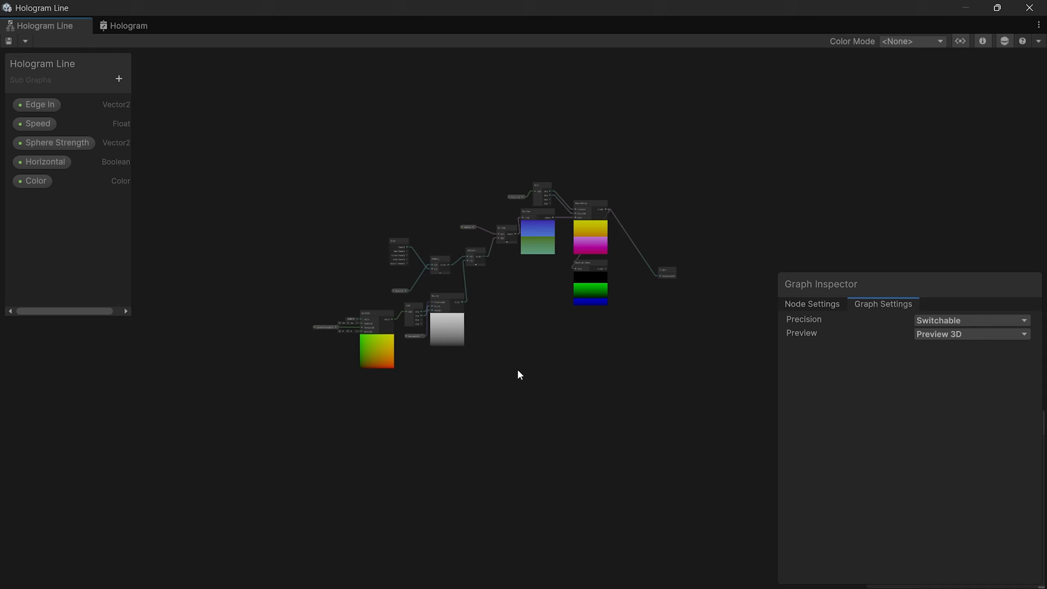
pyautogui.scroll(4, 580, 312)
pyautogui.moveTo(532, 334); pyautogui.dragTo(671, 471, button='middle')
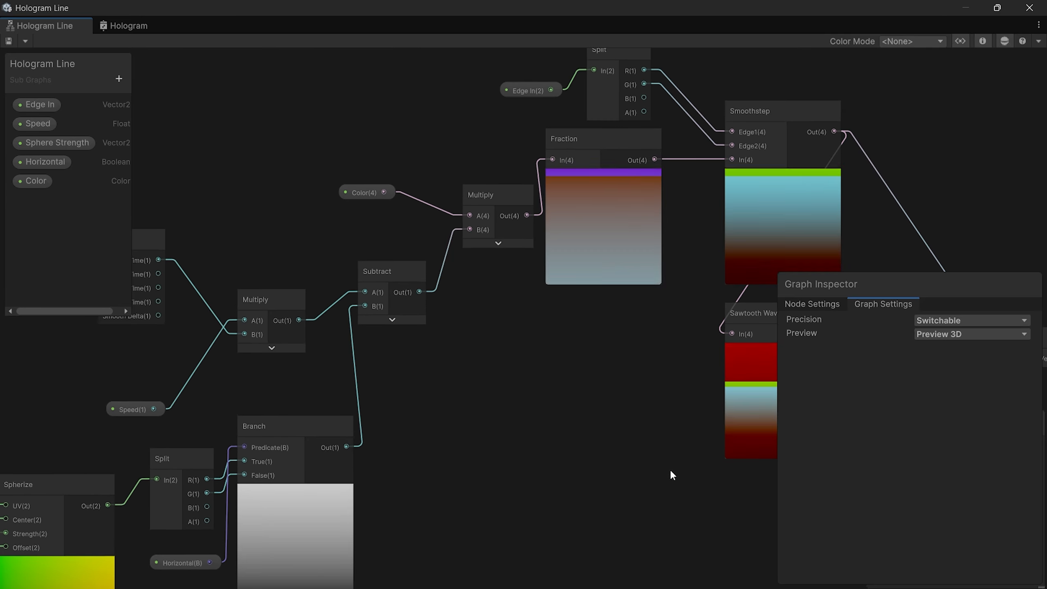
pyautogui.scroll(-3, 670, 472)
pyautogui.moveTo(551, 454); pyautogui.dragTo(696, 346, button='middle')
pyautogui.scroll(3, 629, 408)
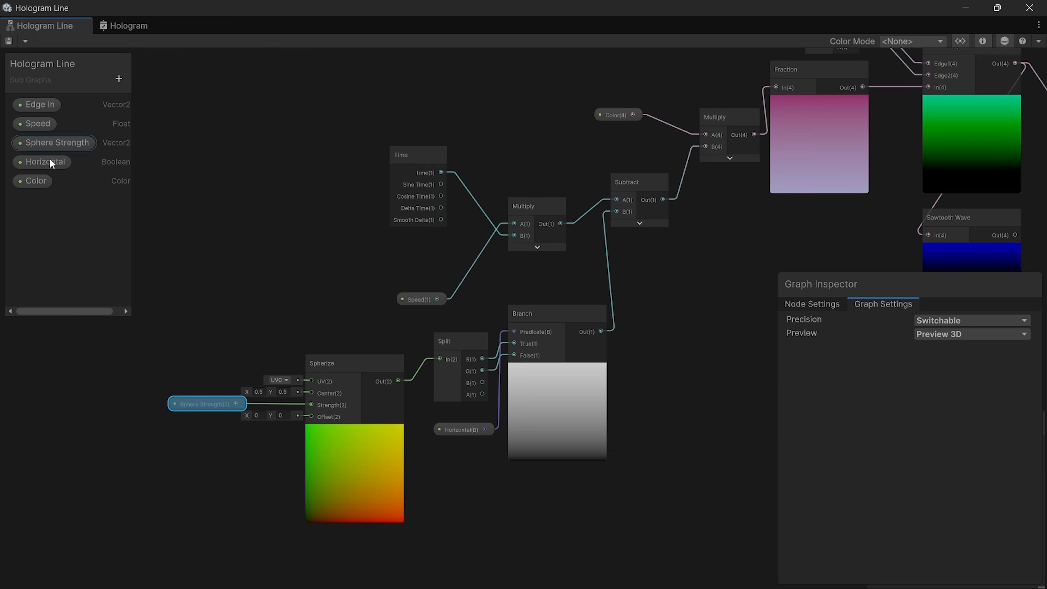
# Step: Review the Edge In, Speed, Sphere Strength, Horizontal and Color properties and how Sphere Strength feeds the Spherize node
pyautogui.click(47, 107)
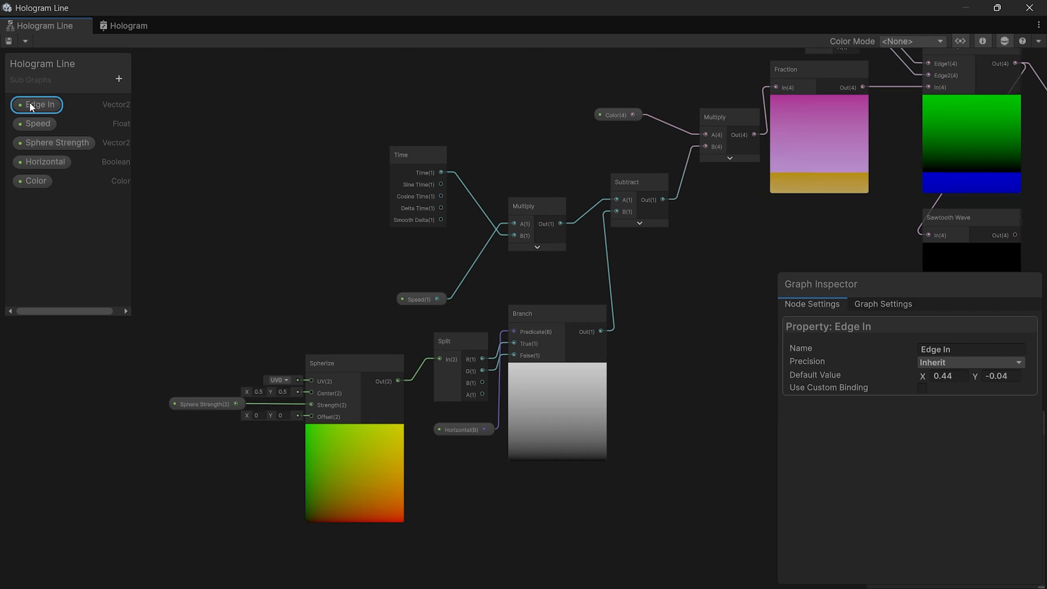
pyautogui.click(37, 125)
pyautogui.click(33, 144)
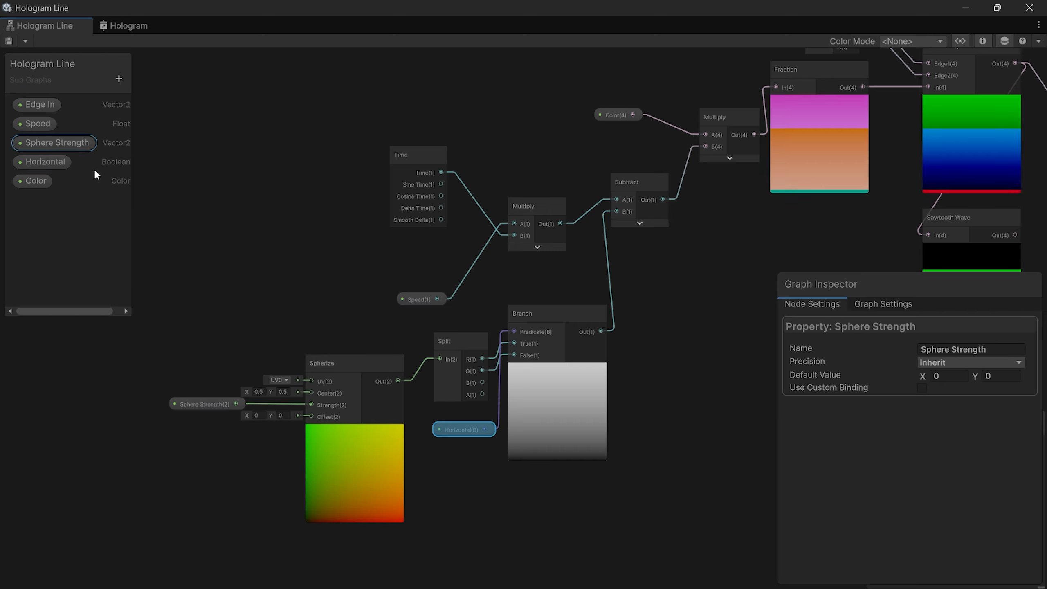
pyautogui.click(50, 164)
pyautogui.click(38, 184)
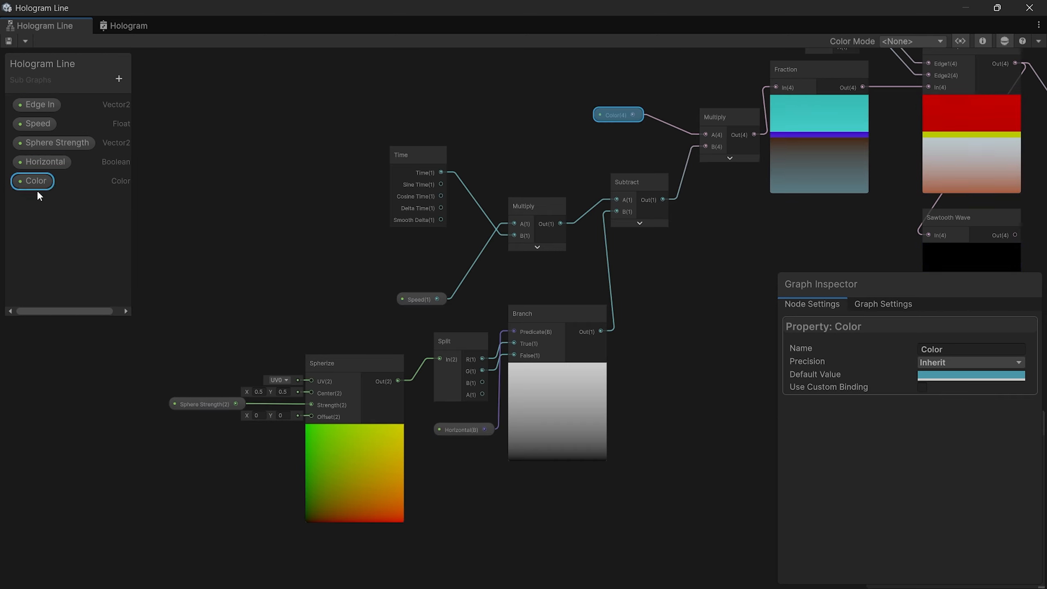
pyautogui.click(54, 146)
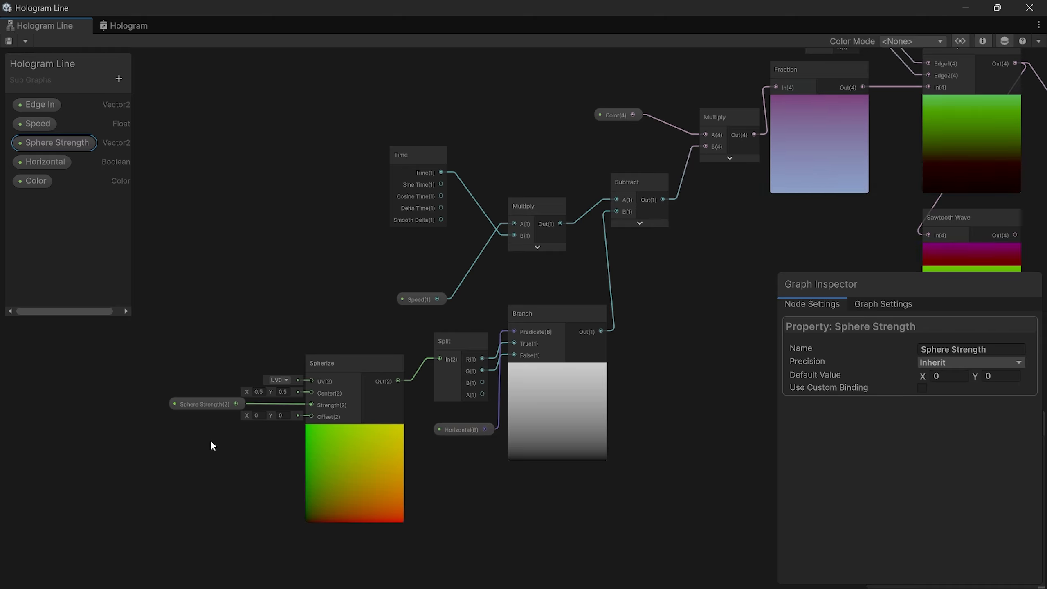
pyautogui.click(205, 404)
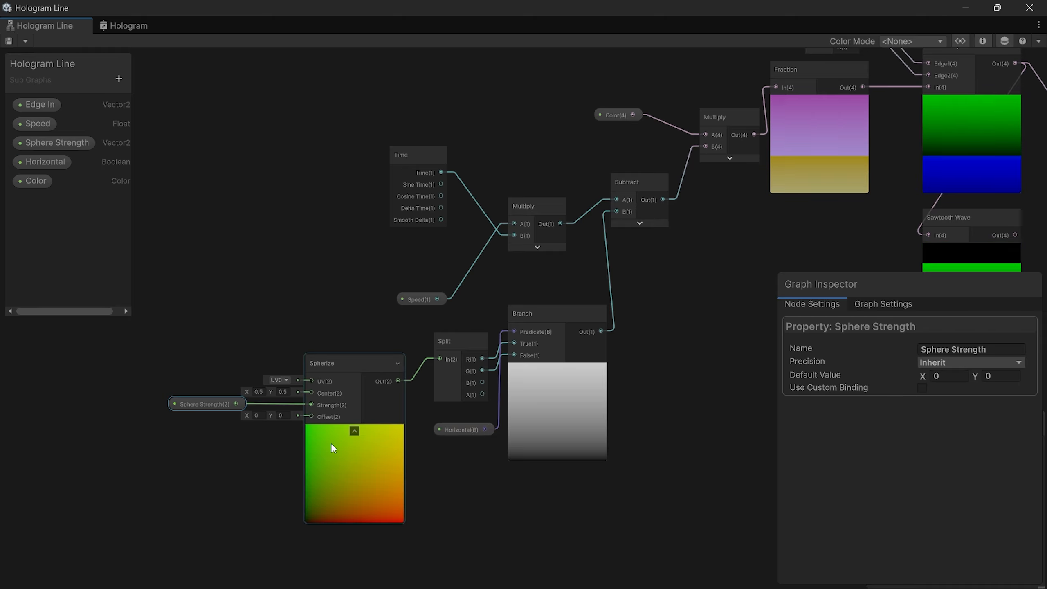
pyautogui.moveTo(620, 370); pyautogui.dragTo(586, 322, button='middle')
pyautogui.moveTo(214, 455); pyautogui.dragTo(351, 424, button='middle')
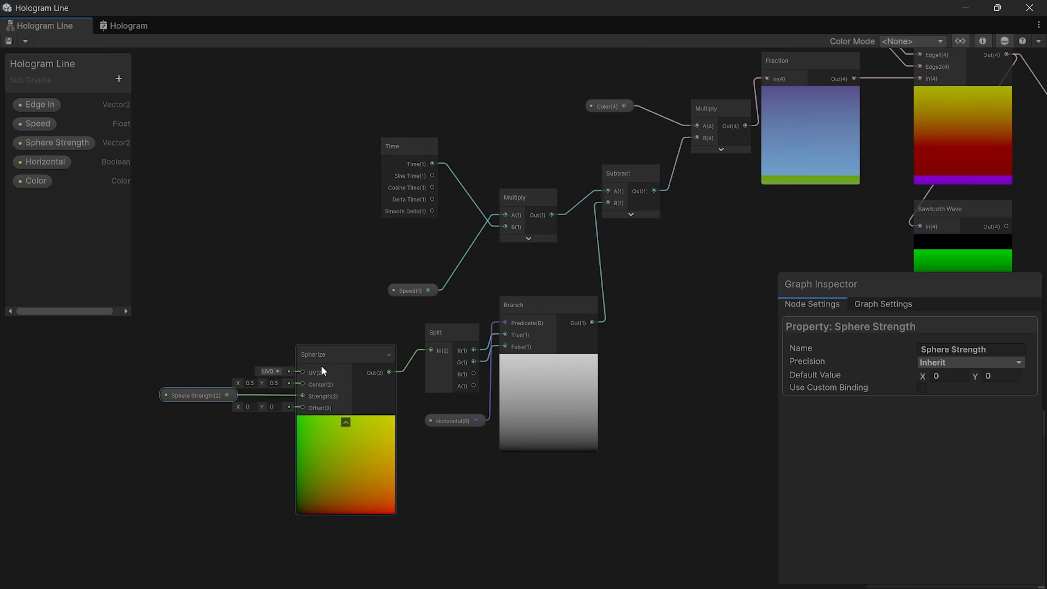
# Step: Reposition the Spherize node slightly farther from the Split node and place the Sphere Strength property node below its inputs
pyautogui.moveTo(333, 355)
pyautogui.mouseDown()
pyautogui.moveTo(297, 341)
pyautogui.moveTo(322, 361)
pyautogui.mouseUp()
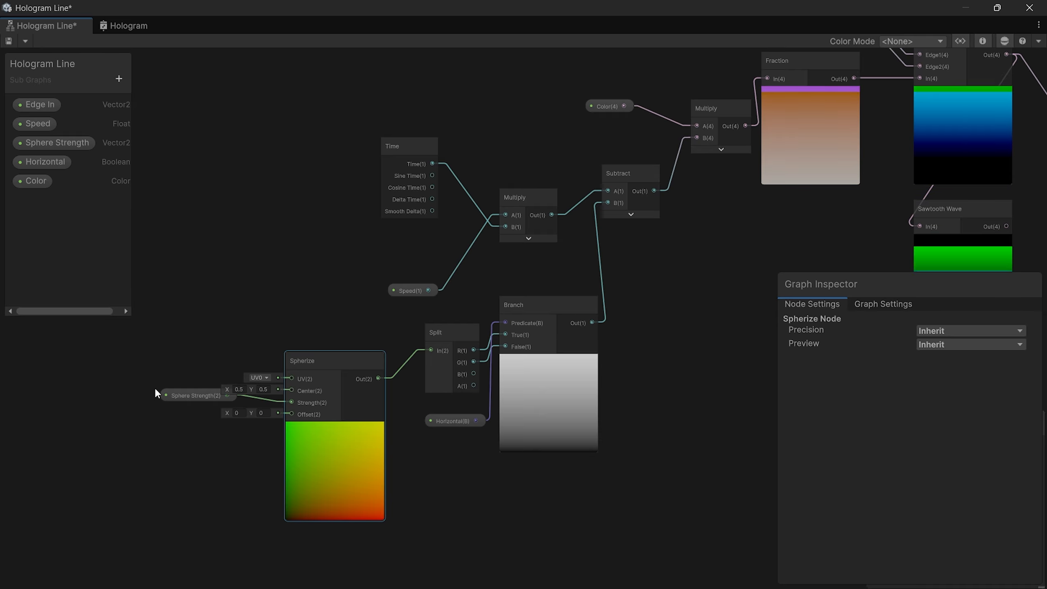
pyautogui.moveTo(187, 394); pyautogui.dragTo(175, 421)
pyautogui.moveTo(262, 381); pyautogui.dragTo(109, 419, button='middle')
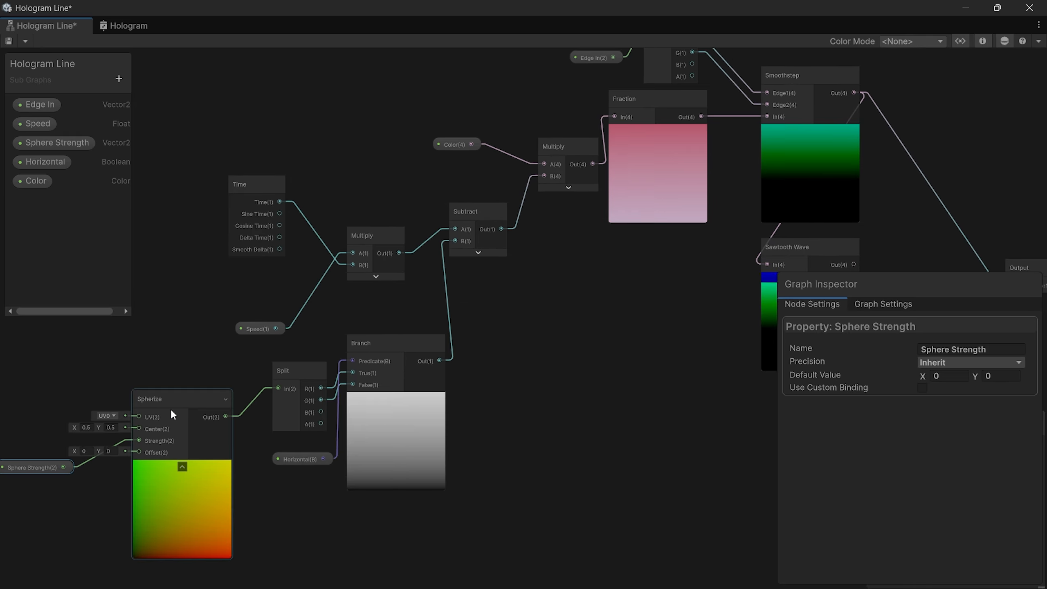
pyautogui.click(186, 392)
pyautogui.moveTo(186, 392); pyautogui.dragTo(188, 403)
# Step: Add a UV node in the empty area below the Branch node and delete it again
pyautogui.moveTo(285, 449); pyautogui.dragTo(346, 385, button='middle')
pyautogui.click(351, 450)
pyautogui.press('space')
pyautogui.write('uv')
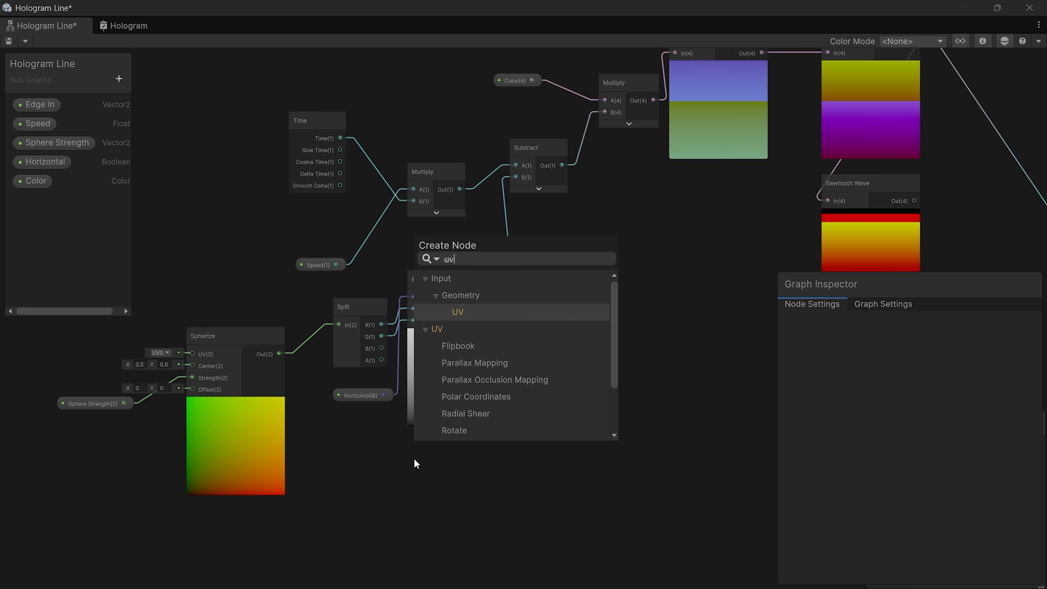
pyautogui.press('Return')
pyautogui.moveTo(419, 496); pyautogui.dragTo(303, 397)
pyautogui.press('Delete')
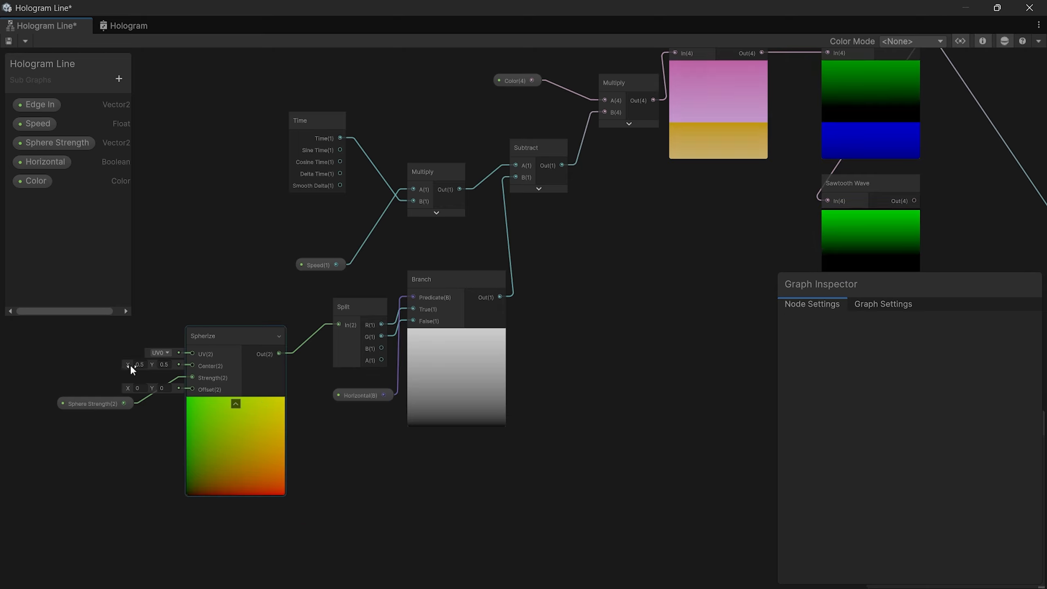
# Step: Try the Spherize node with Center X at 2.42 and Offset X at 0.87, and undo these value changes
pyautogui.moveTo(131, 368); pyautogui.dragTo(169, 390)
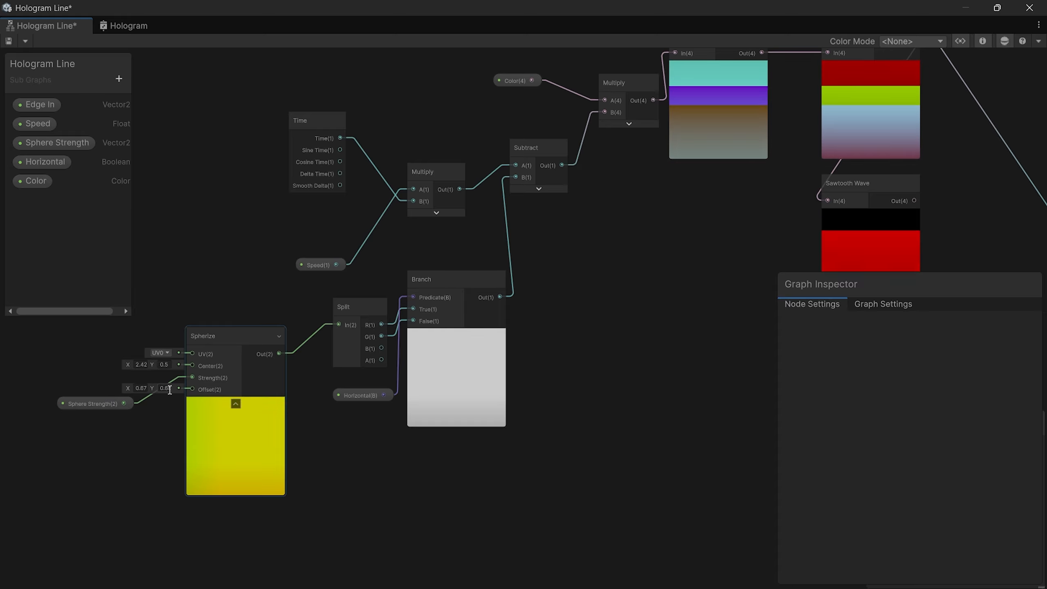
pyautogui.hotkey('ctrl', 'z')
pyautogui.hotkey('ctrl', 'z')
pyautogui.hotkey('ctrl', 'z')
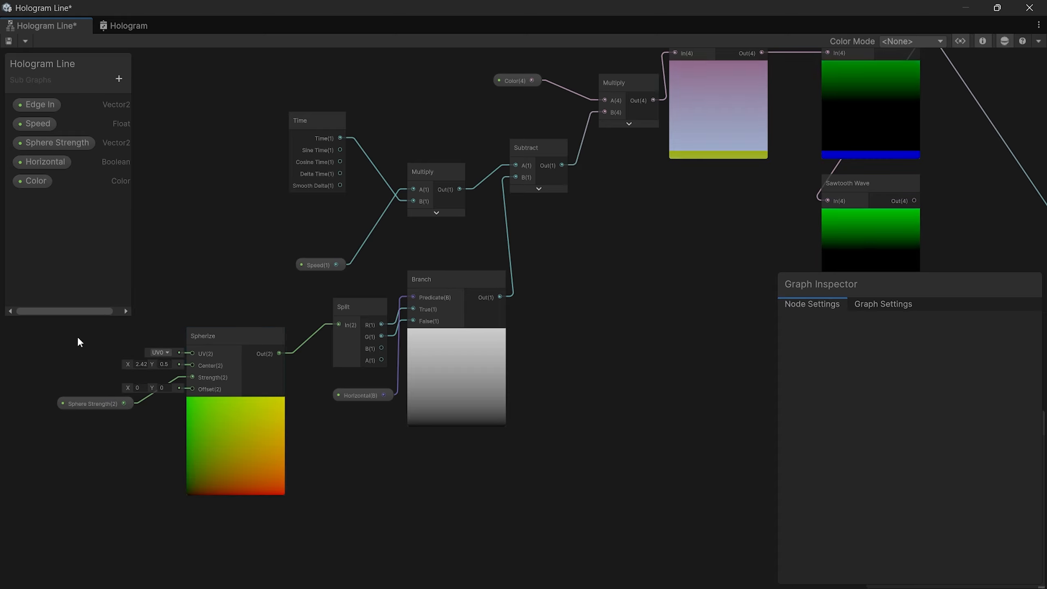
pyautogui.hotkey('ctrl', 'z')
pyautogui.click(356, 483)
pyautogui.press('Delete')
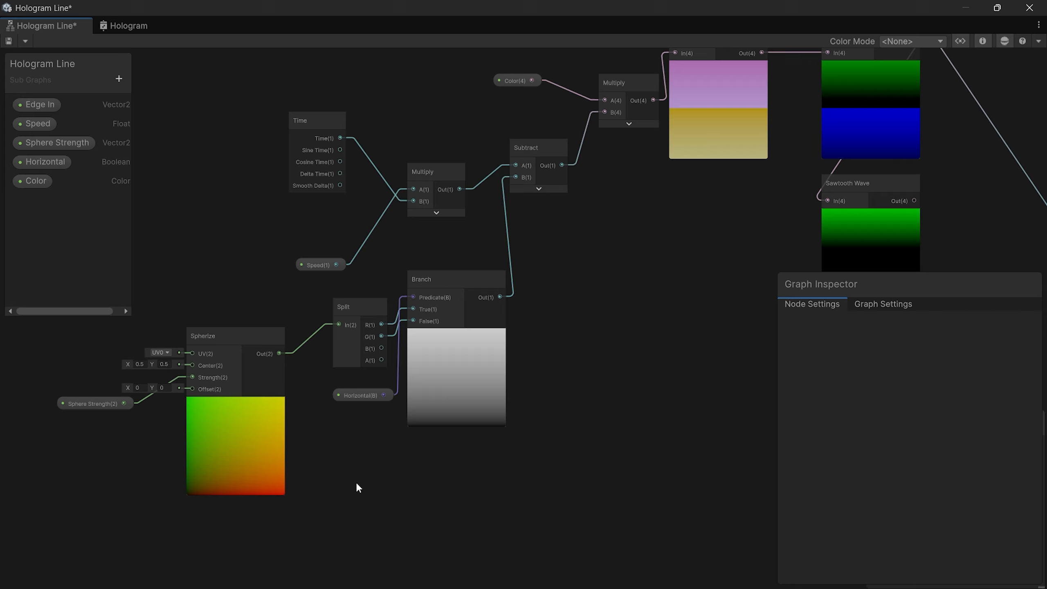
# Step: Move the Split node closer to the Spherize node, align the Horizontal property beneath it, and shift the Branch node slightly down
pyautogui.scroll(1, 356, 403)
pyautogui.moveTo(380, 416); pyautogui.dragTo(337, 458, button='middle')
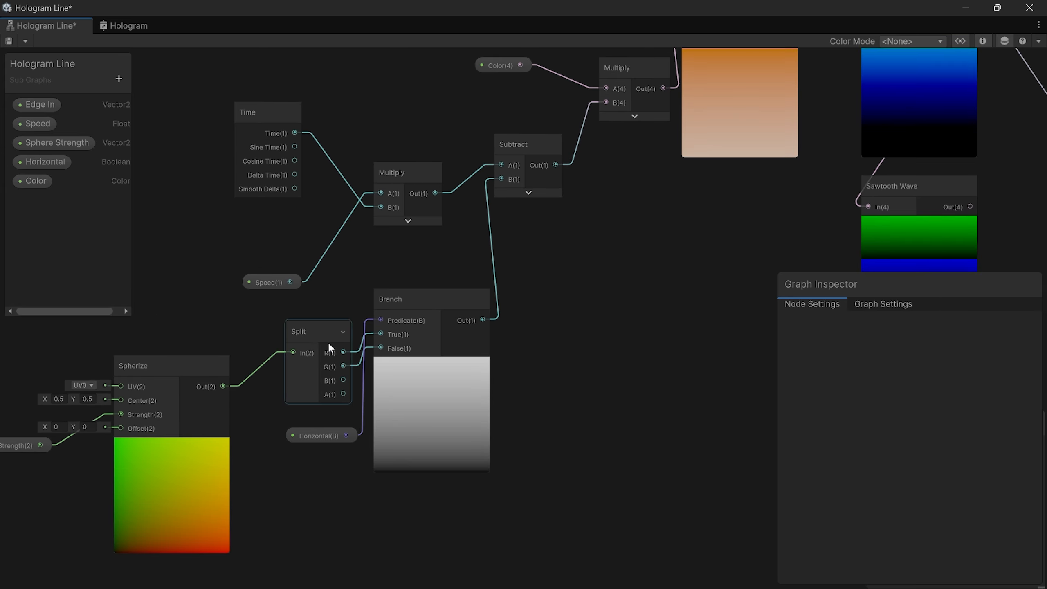
pyautogui.moveTo(330, 329); pyautogui.dragTo(315, 330)
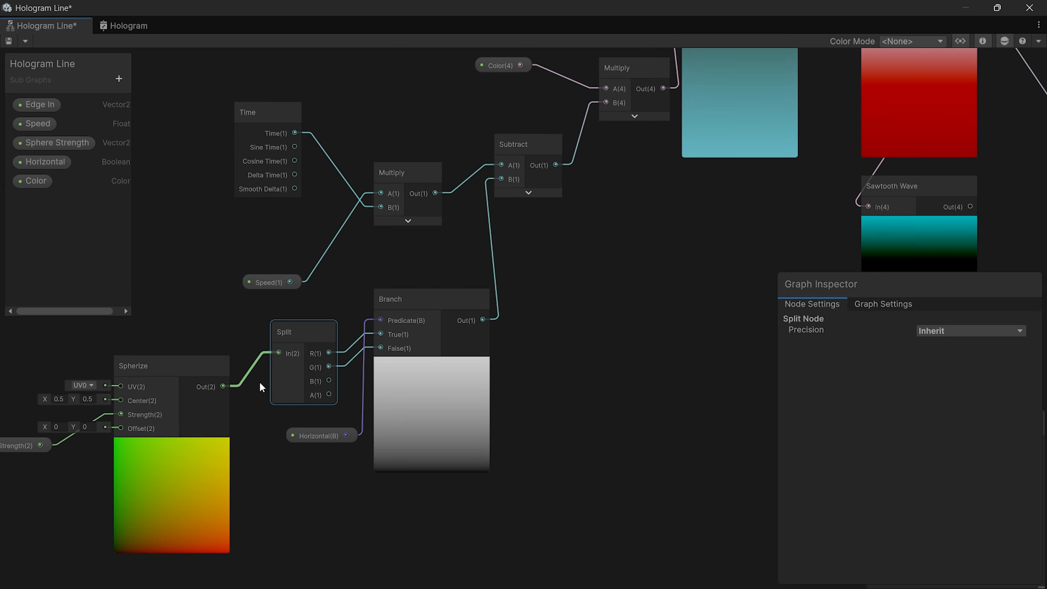
pyautogui.moveTo(299, 381); pyautogui.dragTo(291, 382)
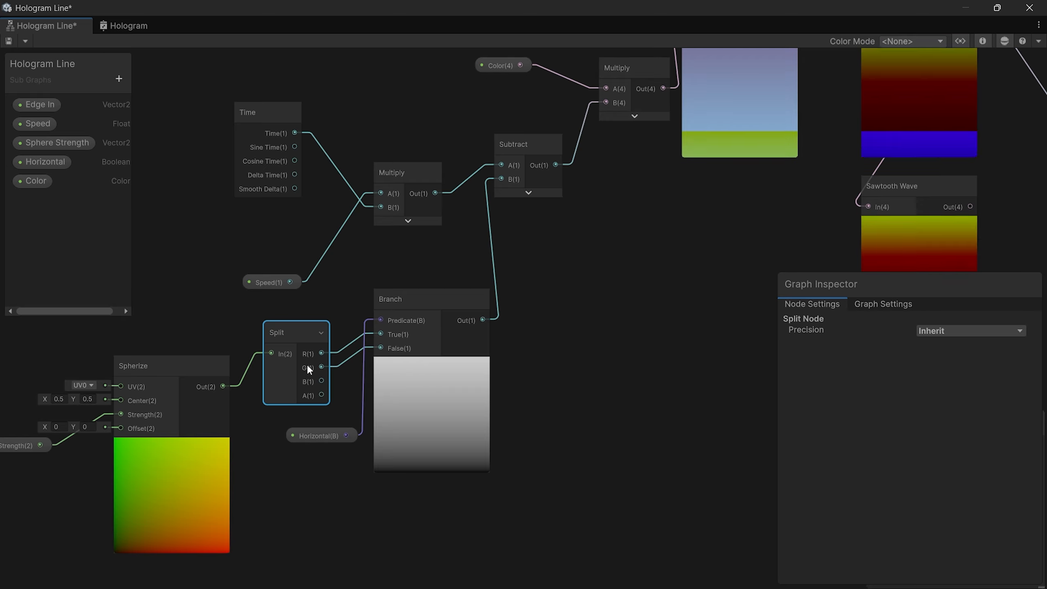
pyautogui.moveTo(313, 441); pyautogui.dragTo(291, 442)
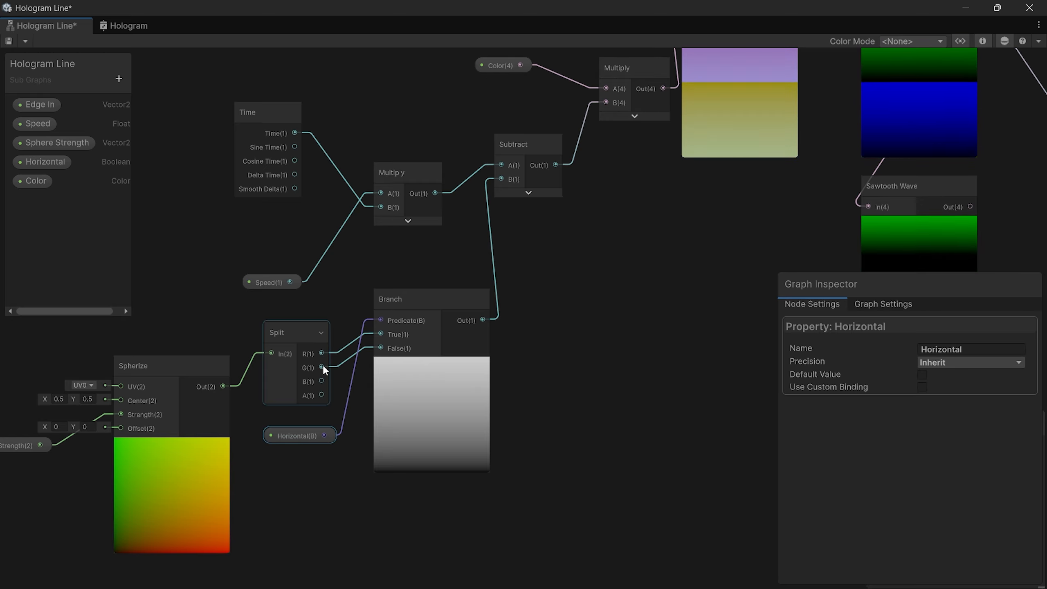
pyautogui.moveTo(421, 317); pyautogui.dragTo(420, 323)
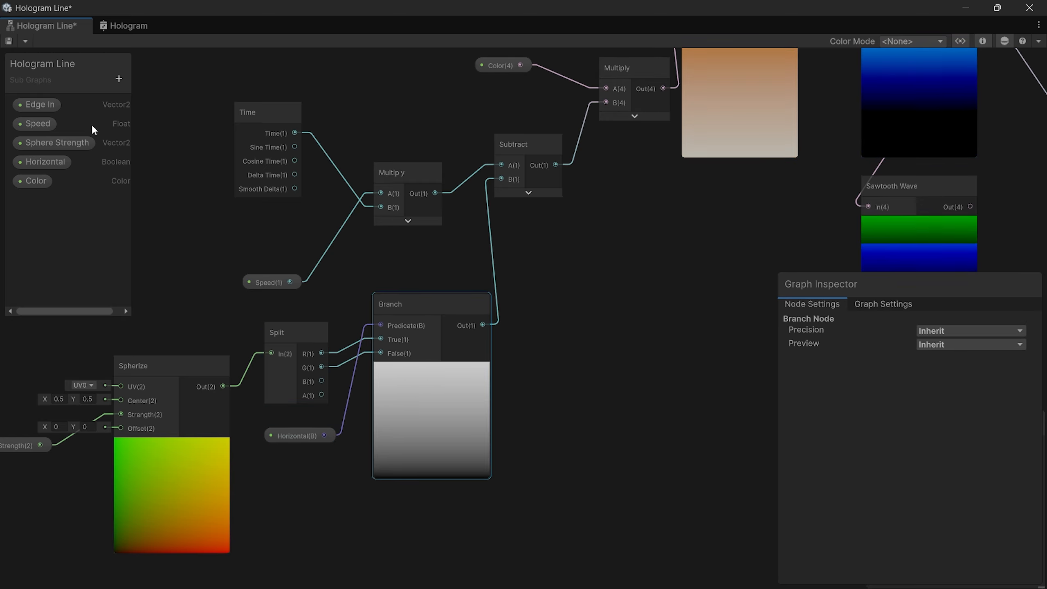
pyautogui.moveTo(642, 293); pyautogui.dragTo(576, 318, button='middle')
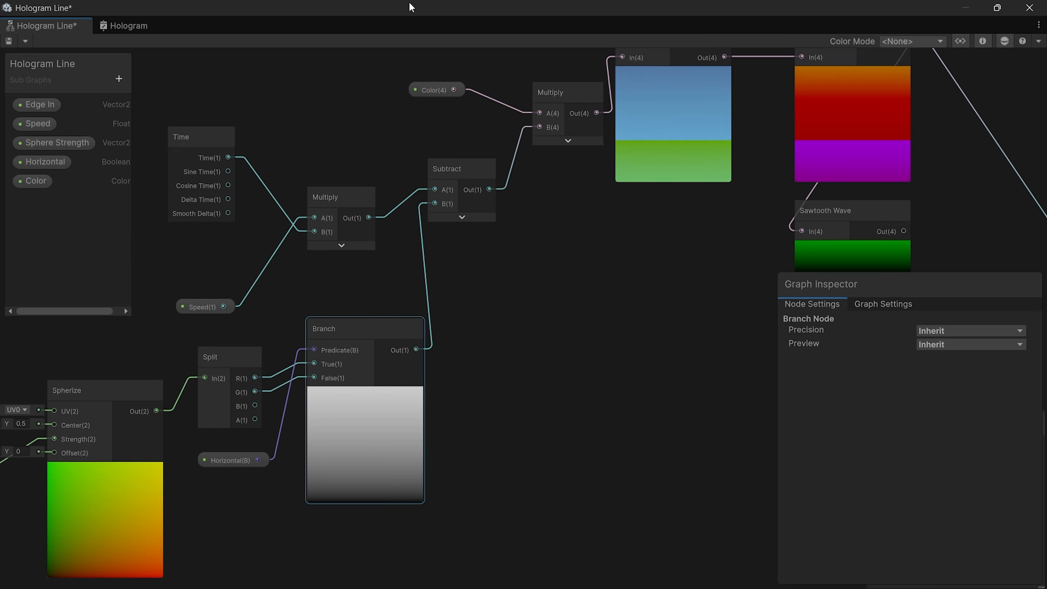
# Step: Uncover the main editor window, try the Horizontal option on the Hologram material used by the sphere, and undo it
pyautogui.moveTo(479, 4); pyautogui.dragTo(370, 544)
pyautogui.click(225, 431)
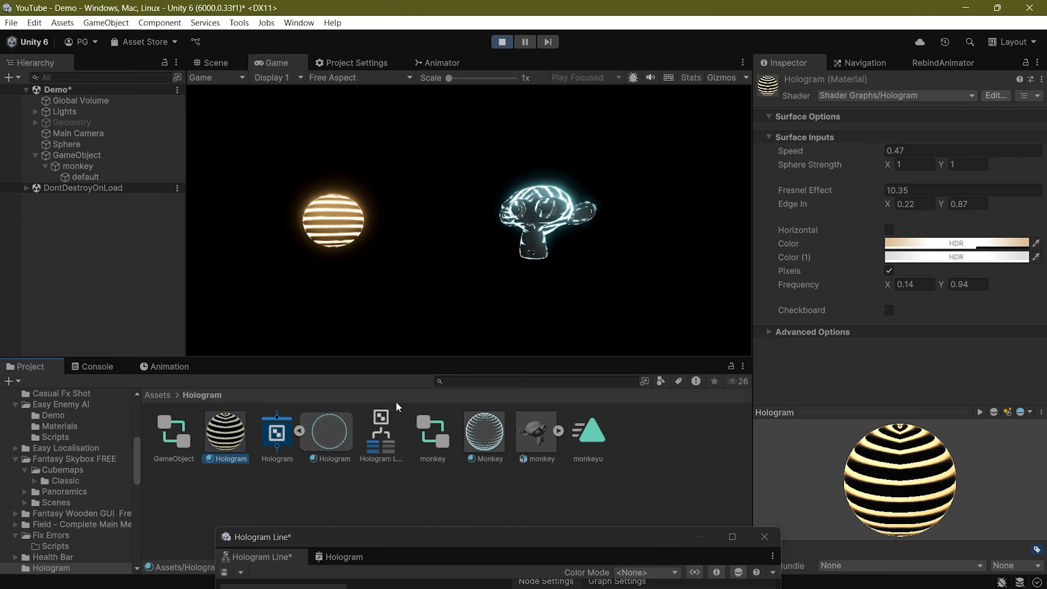
pyautogui.click(889, 230)
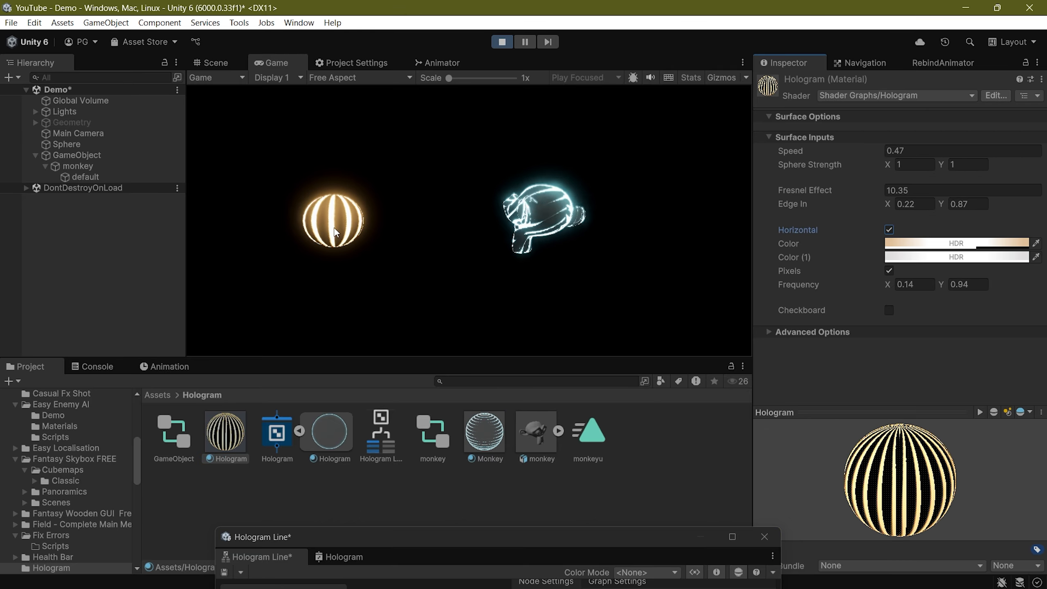
pyautogui.hotkey('ctrl', 'z')
# Step: Try the Horizontal option on the Monkey material and return to the maximized Hologram Line sub graph window
pyautogui.click(489, 460)
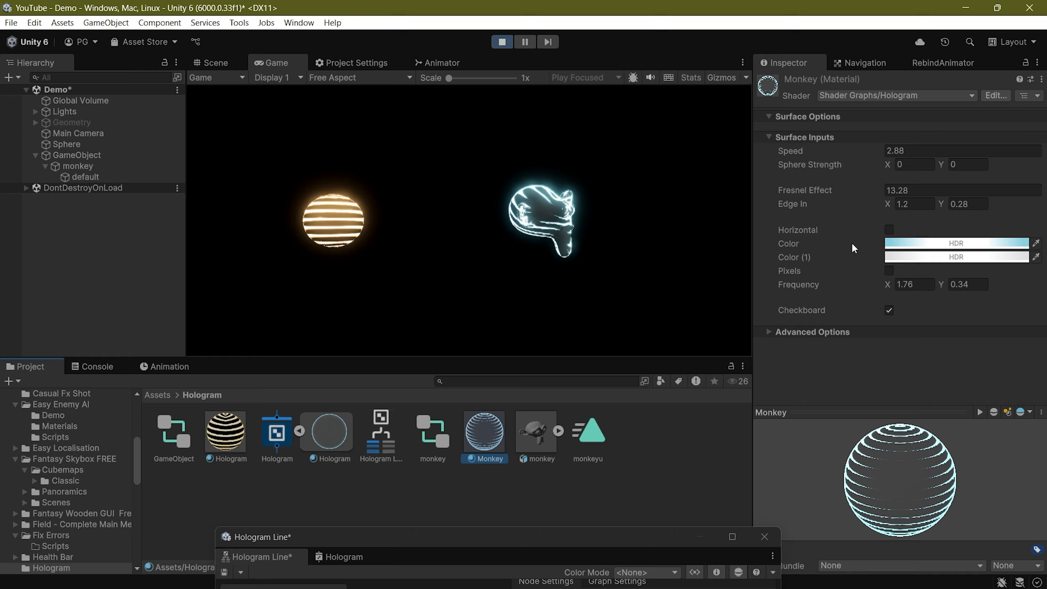
pyautogui.click(888, 229)
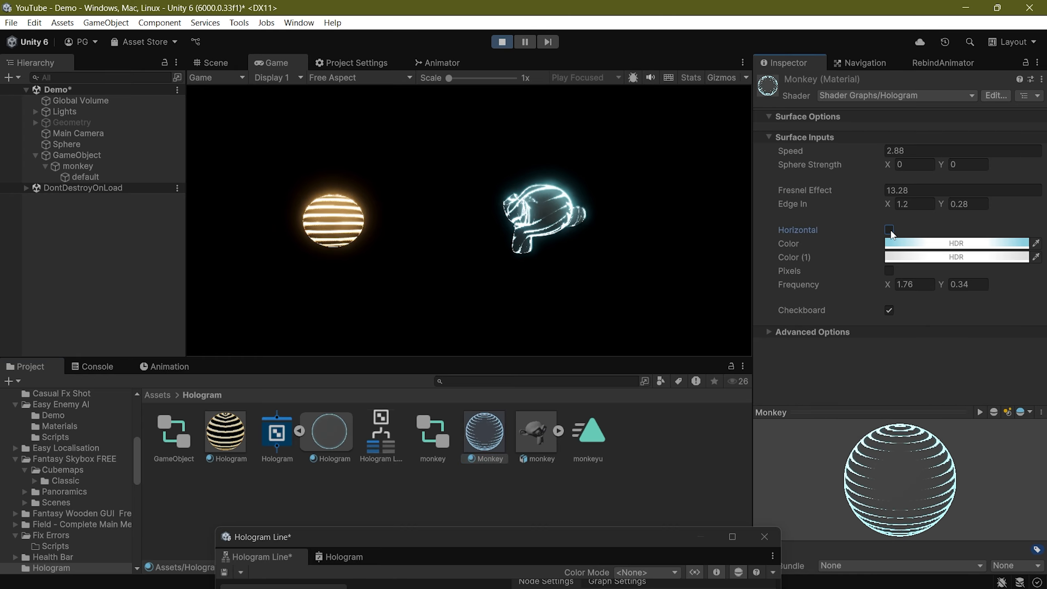
pyautogui.doubleClick(581, 537)
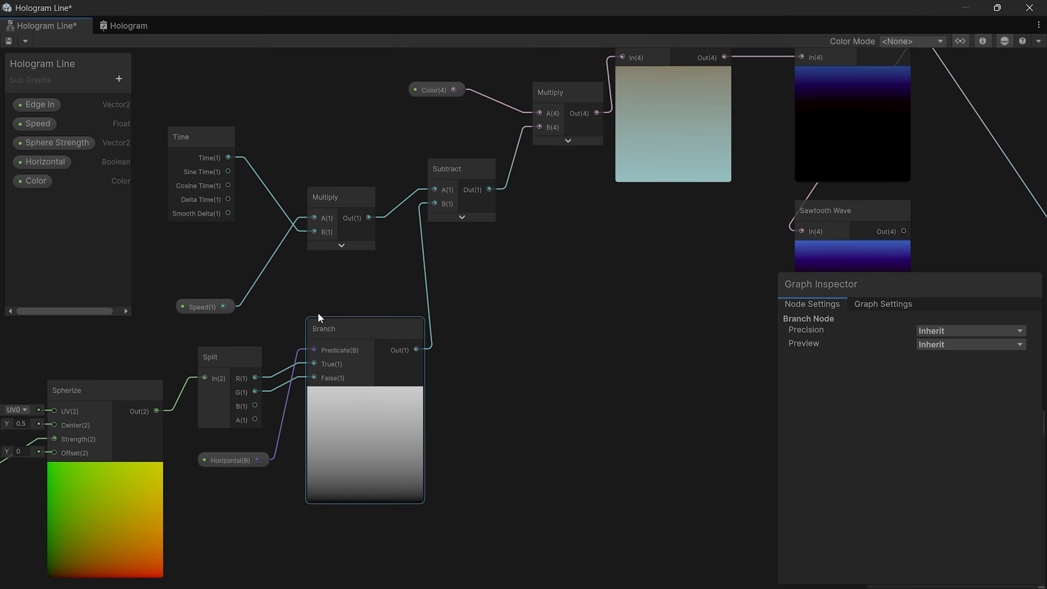
# Step: Try the Horizontal property's default value switched on in the Hologram Line sub graph, and switch it off again
pyautogui.scroll(2, 318, 313)
pyautogui.moveTo(287, 477); pyautogui.dragTo(443, 377, button='middle')
pyautogui.moveTo(357, 466); pyautogui.dragTo(462, 413, button='middle')
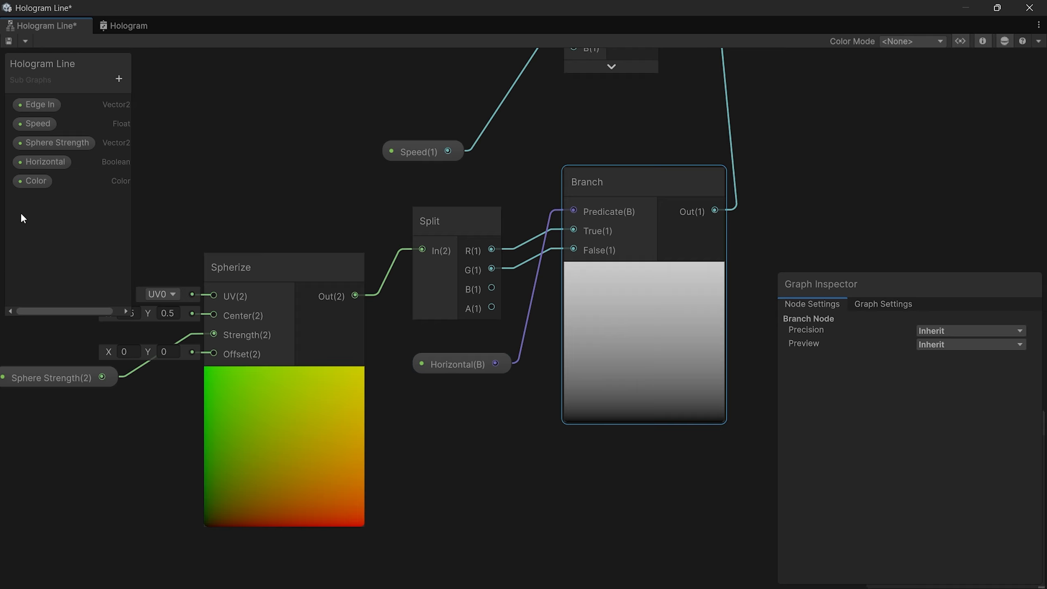
pyautogui.click(28, 124)
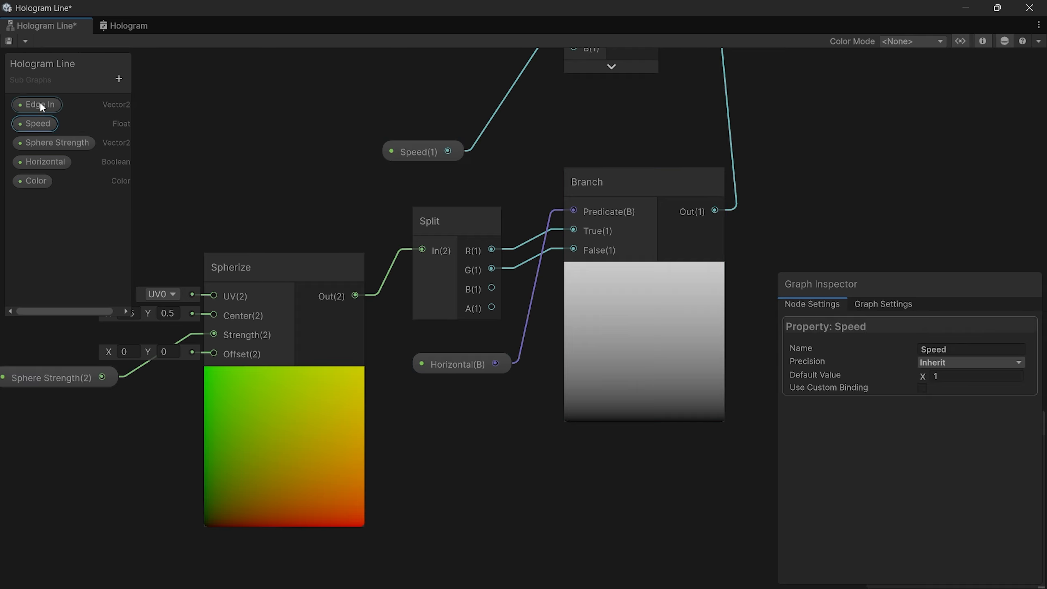
pyautogui.click(44, 162)
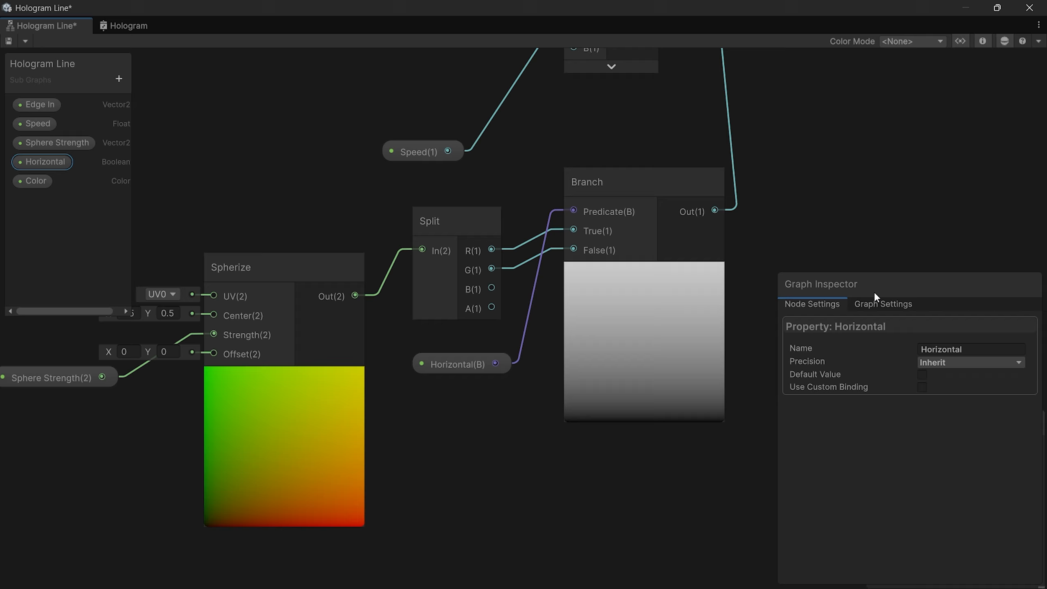
pyautogui.click(923, 375)
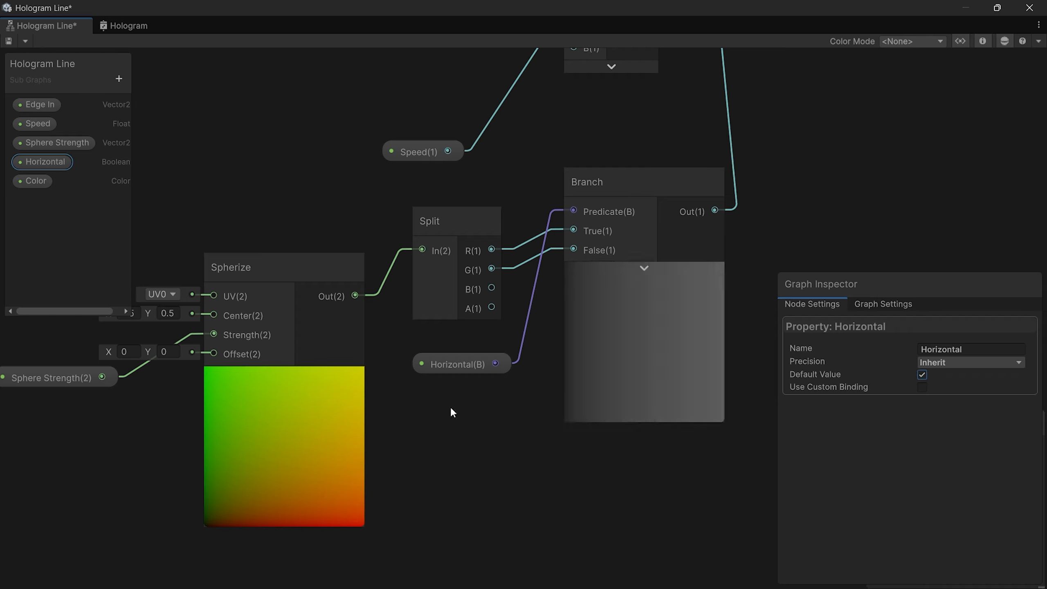
pyautogui.click(922, 375)
pyautogui.click(483, 361)
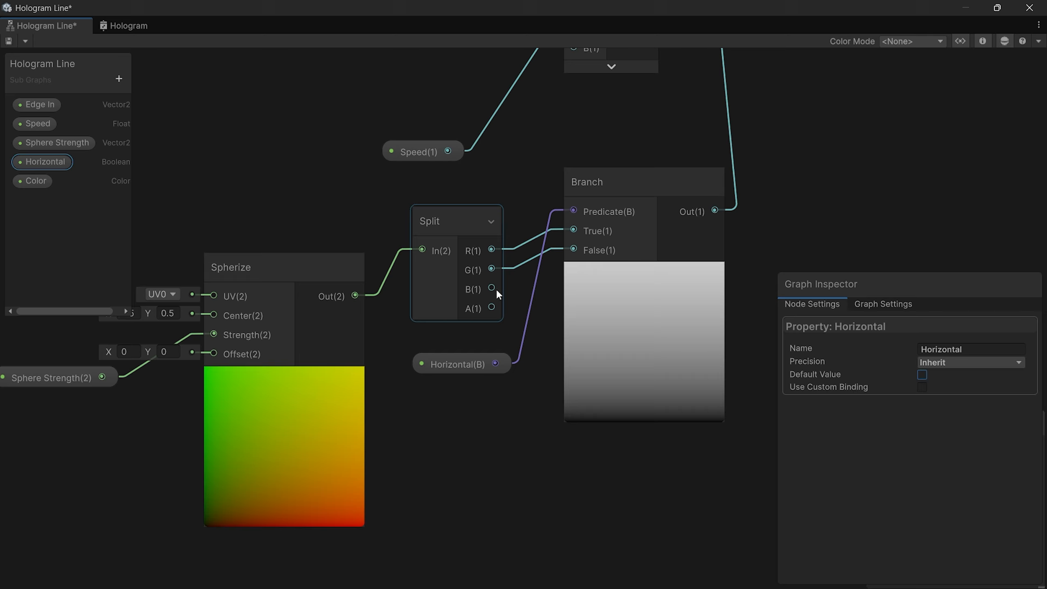
# Step: Try feeding the Branch node's False input from the Split node's B and A outputs, and reconnect it to G
pyautogui.moveTo(492, 287); pyautogui.dragTo(574, 248)
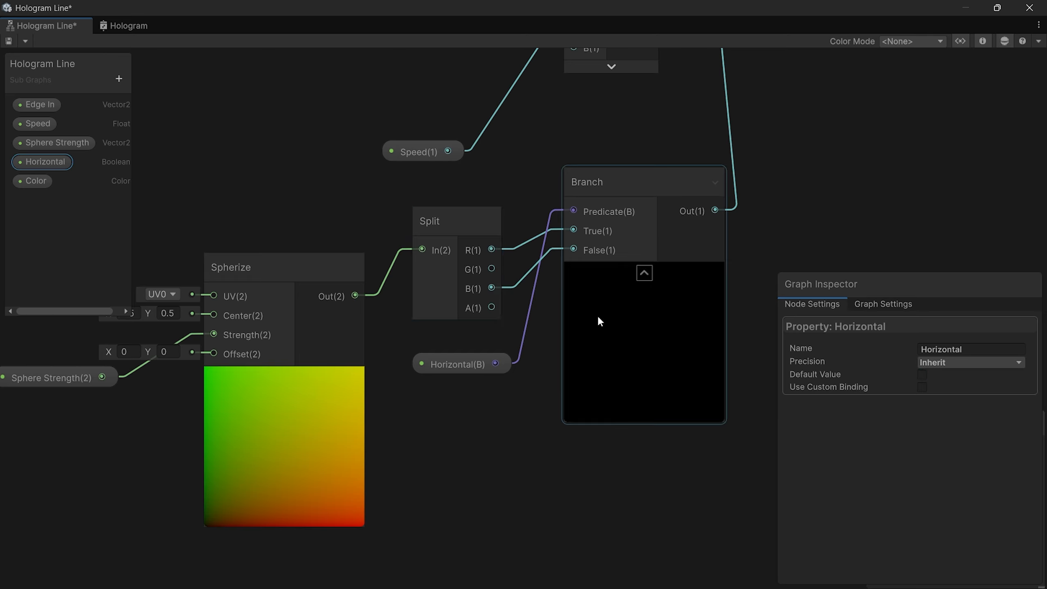
pyautogui.moveTo(491, 307); pyautogui.dragTo(574, 251)
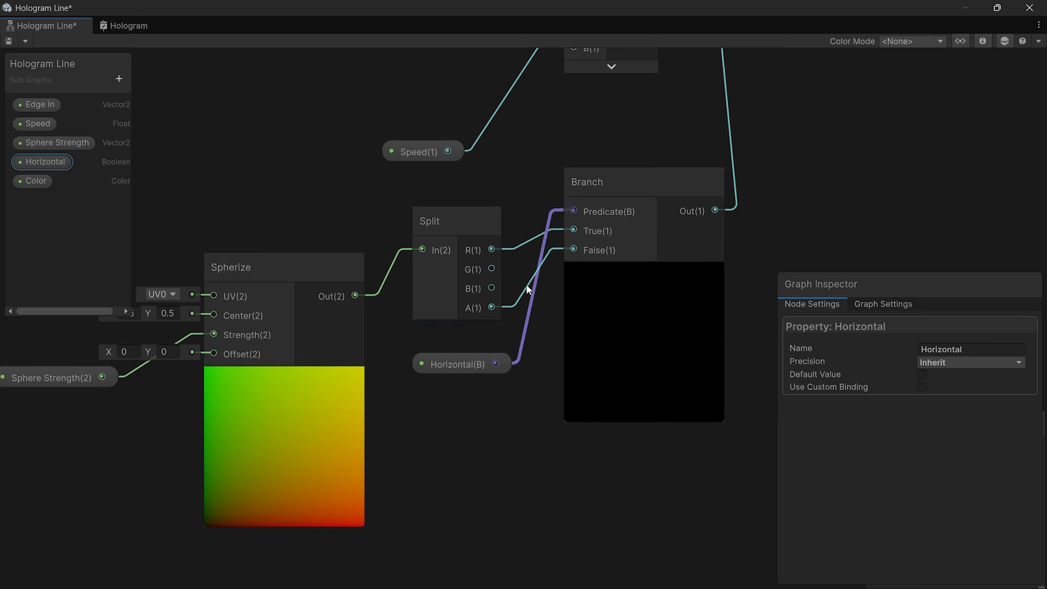
pyautogui.moveTo(491, 268); pyautogui.dragTo(573, 250)
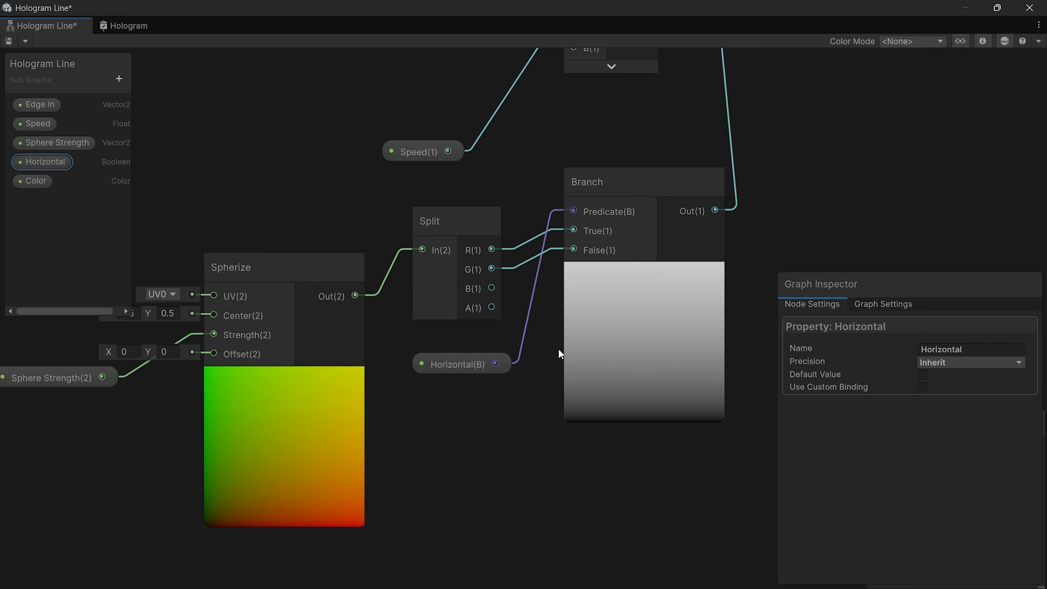
# Step: Swap the positions of the Speed property and the Time node so Speed sits above Time beside their Multiply node
pyautogui.moveTo(558, 350); pyautogui.dragTo(422, 471, button='middle')
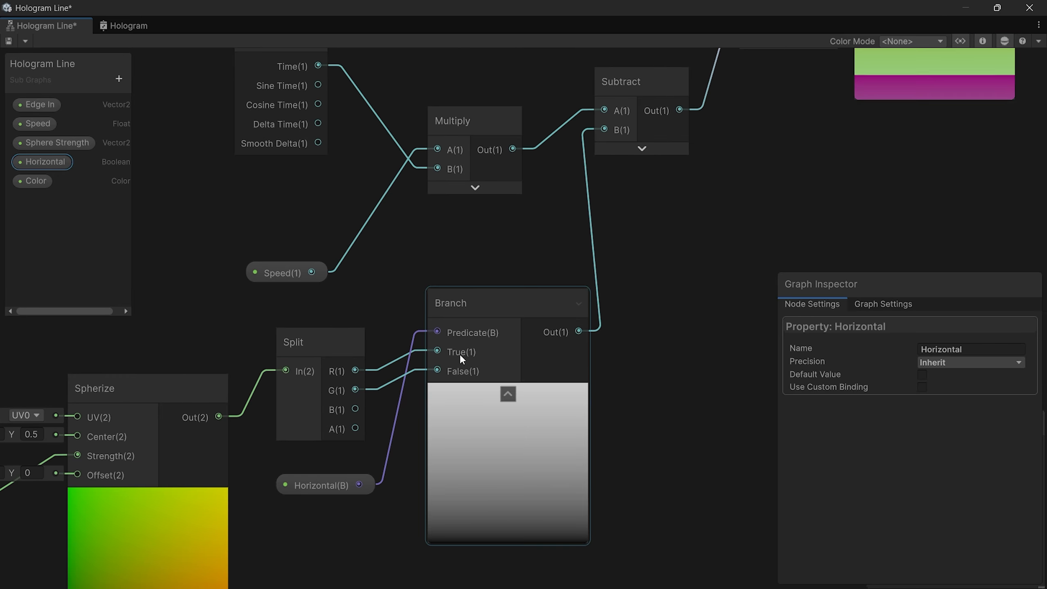
pyautogui.moveTo(455, 351); pyautogui.dragTo(452, 461, button='middle')
pyautogui.scroll(5, 397, 455)
pyautogui.scroll(-4, 328, 442)
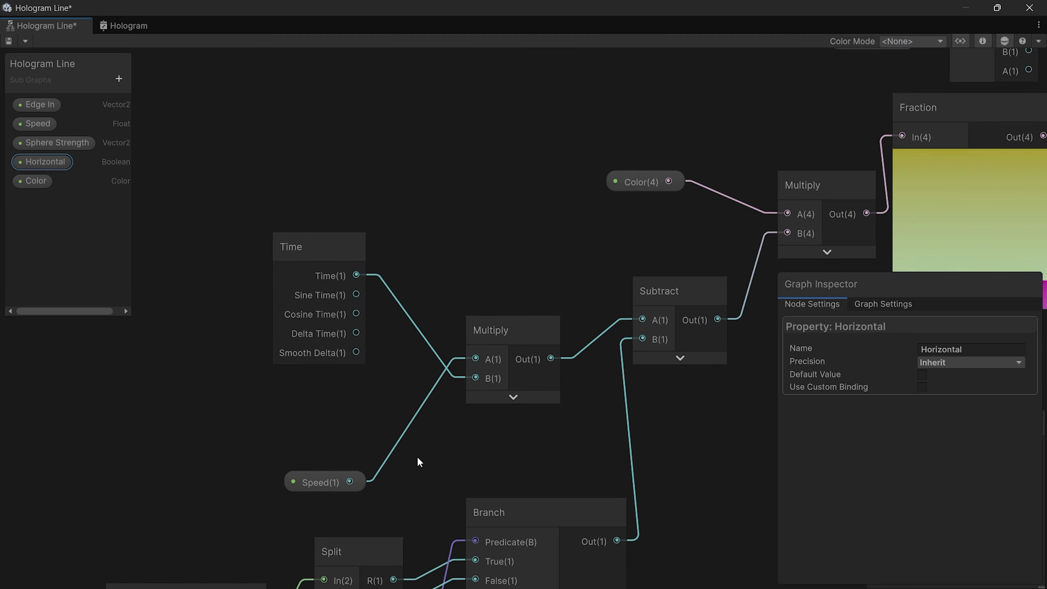
pyautogui.scroll(2, 417, 455)
pyautogui.click(299, 339)
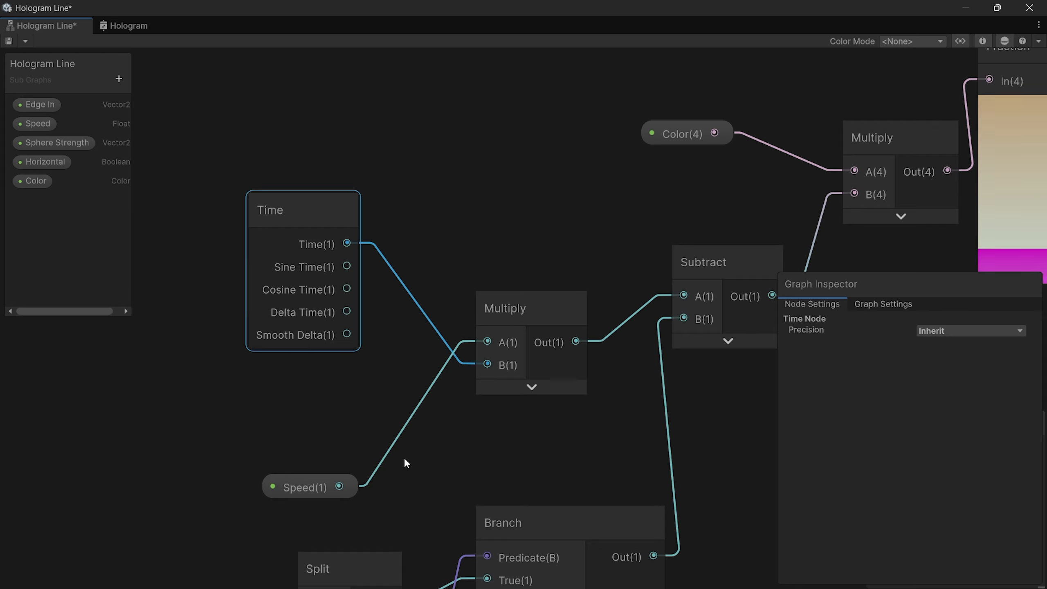
pyautogui.moveTo(363, 480); pyautogui.dragTo(377, 170)
pyautogui.moveTo(317, 217); pyautogui.dragTo(347, 374)
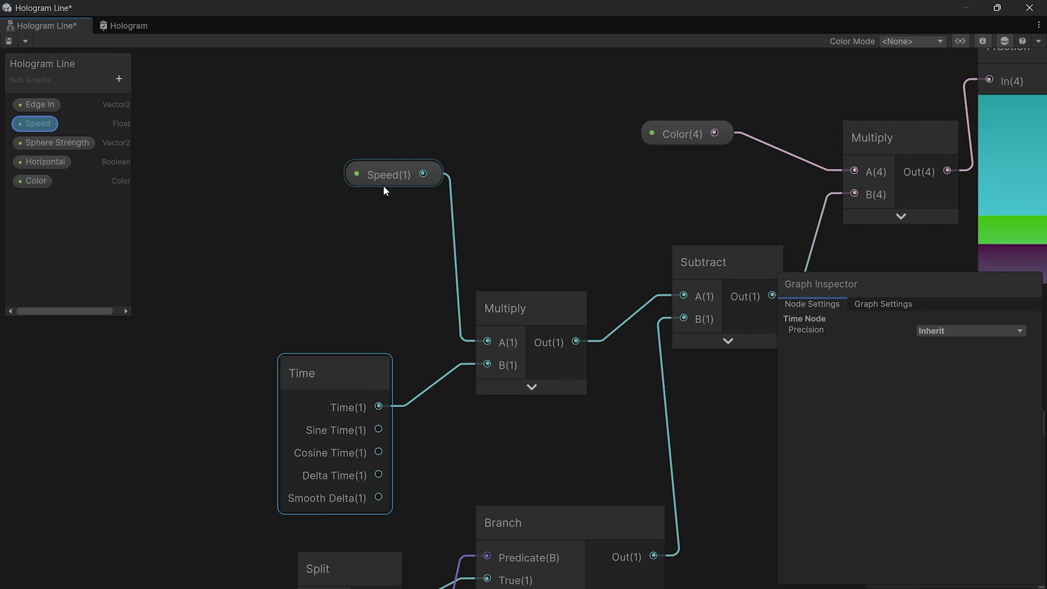
pyautogui.moveTo(382, 184); pyautogui.dragTo(320, 227)
# Step: Shift the Speed property node slightly closer to the Multiply node, above the Time node
pyautogui.moveTo(679, 382); pyautogui.dragTo(345, 436, button='middle')
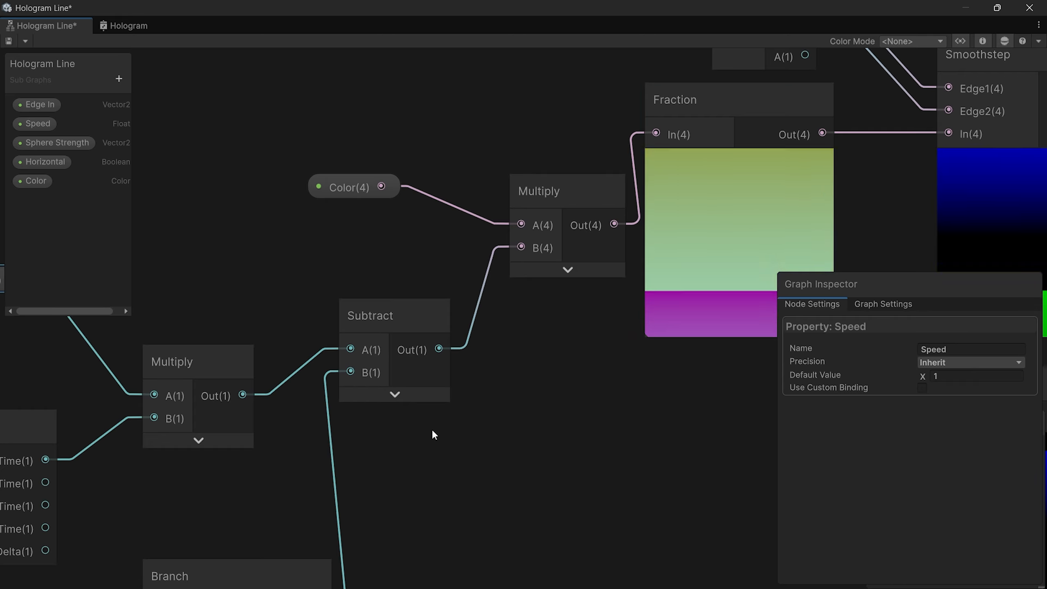
pyautogui.moveTo(83, 431); pyautogui.dragTo(241, 375, button='middle')
pyautogui.click(147, 353)
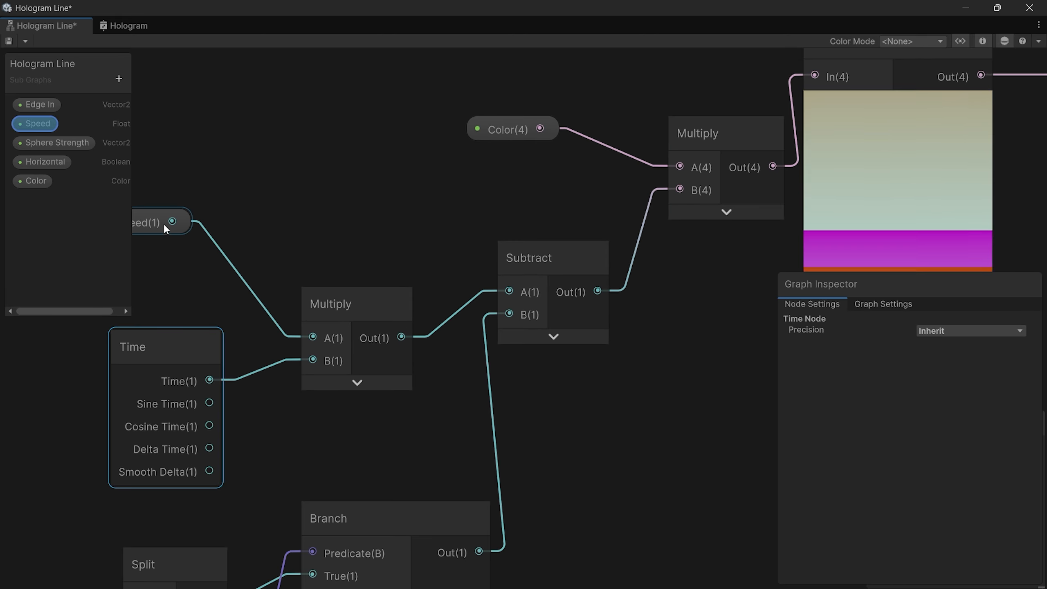
pyautogui.moveTo(172, 221)
pyautogui.mouseDown()
pyautogui.moveTo(209, 238)
pyautogui.moveTo(189, 234)
pyautogui.mouseUp()
pyautogui.click(264, 179)
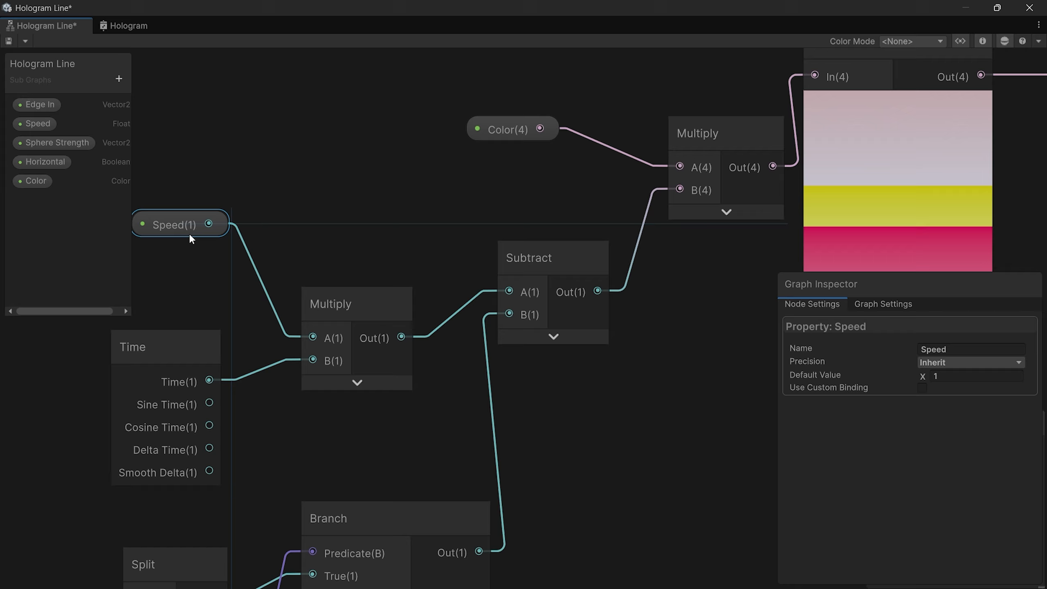
# Step: Expand the preview of the Multiply node fed by Speed and Time, and collapse it again
pyautogui.click(357, 382)
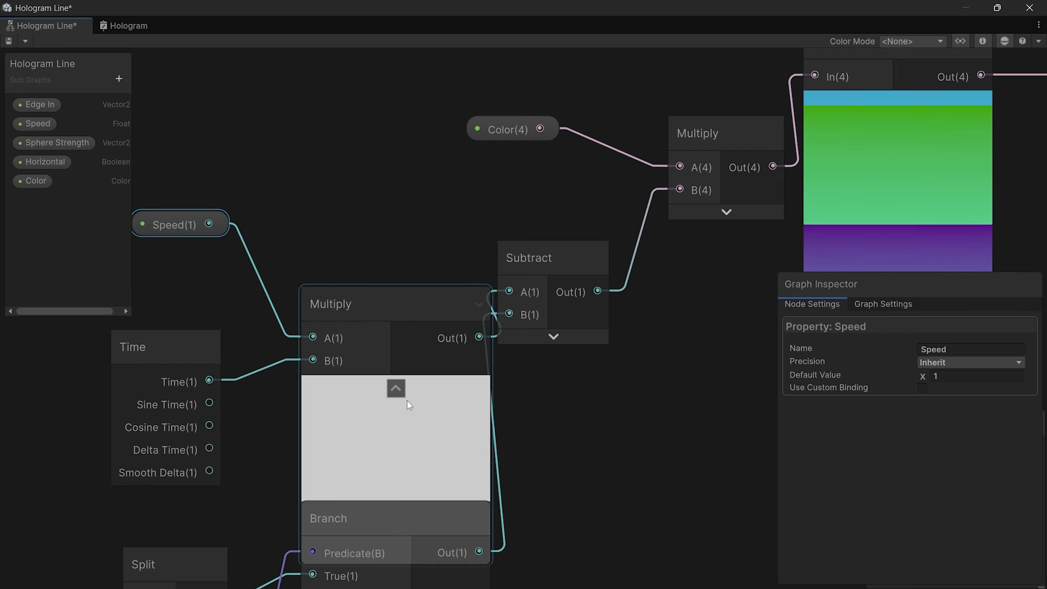
pyautogui.click(396, 388)
pyautogui.moveTo(312, 405); pyautogui.dragTo(391, 346, button='middle')
pyautogui.scroll(-4, 389, 346)
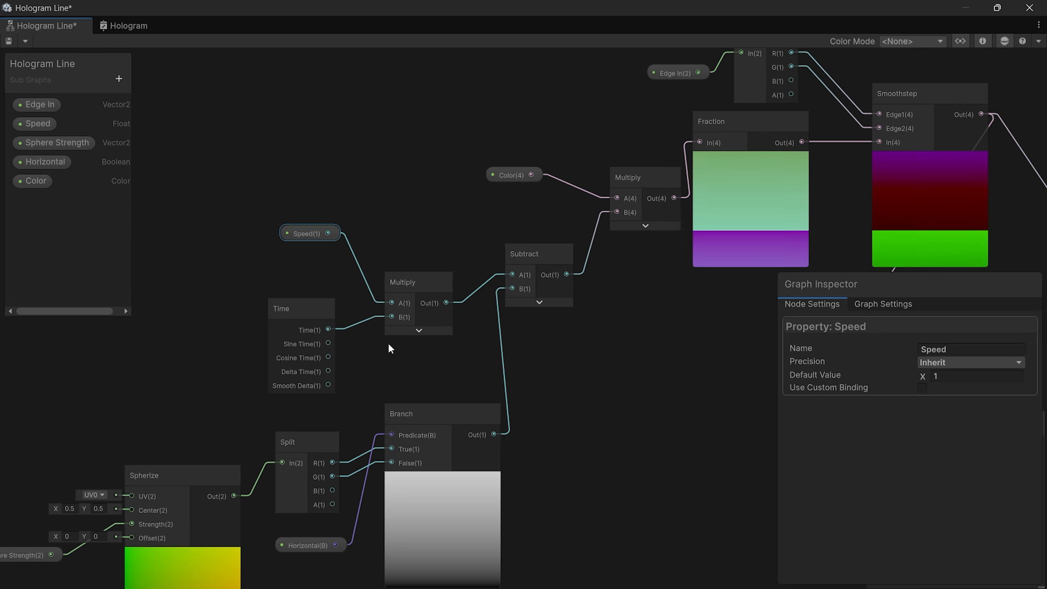
# Step: Move the Subtract node slightly lower and farther from the Branch node, between the two Multiply nodes
pyautogui.moveTo(648, 375); pyautogui.dragTo(580, 346, button='middle')
pyautogui.click(476, 231)
pyautogui.moveTo(476, 227); pyautogui.dragTo(495, 246)
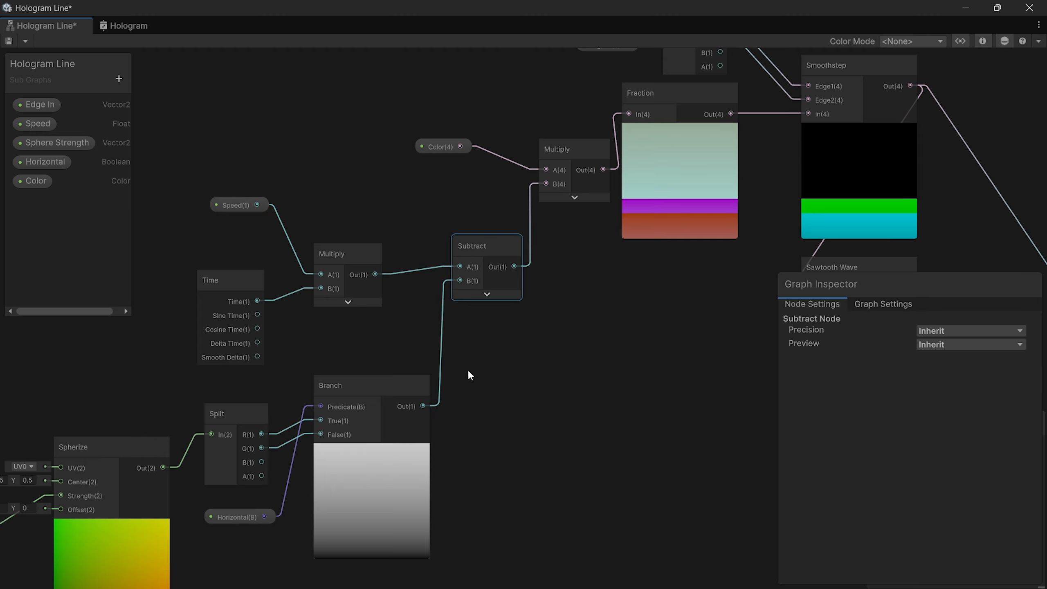
# Step: Examine how the Speed-Time Multiply and Branch outputs feed the Subtract node, briefly expanding the Subtract preview
pyautogui.moveTo(248, 422); pyautogui.dragTo(291, 428, button='middle')
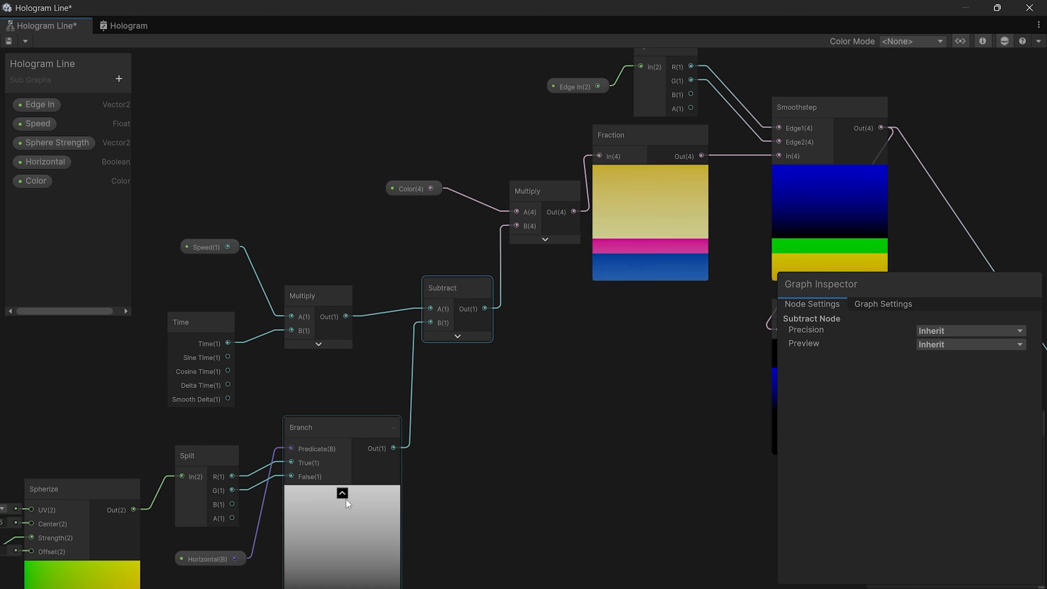
pyautogui.scroll(2, 300, 456)
pyautogui.moveTo(390, 451); pyautogui.dragTo(529, 365, button='middle')
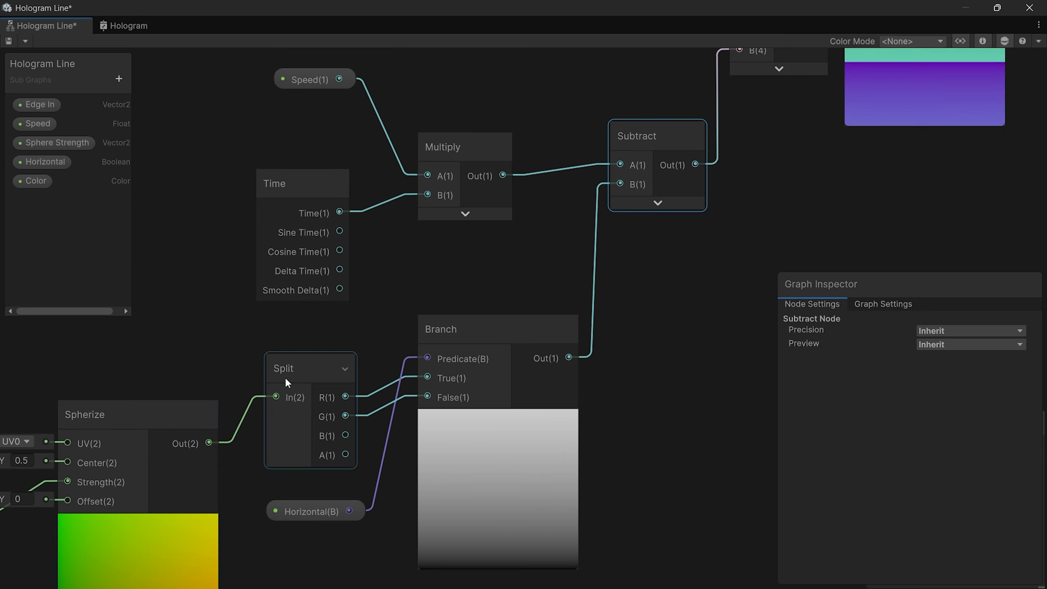
pyautogui.moveTo(416, 404); pyautogui.dragTo(353, 430, button='middle')
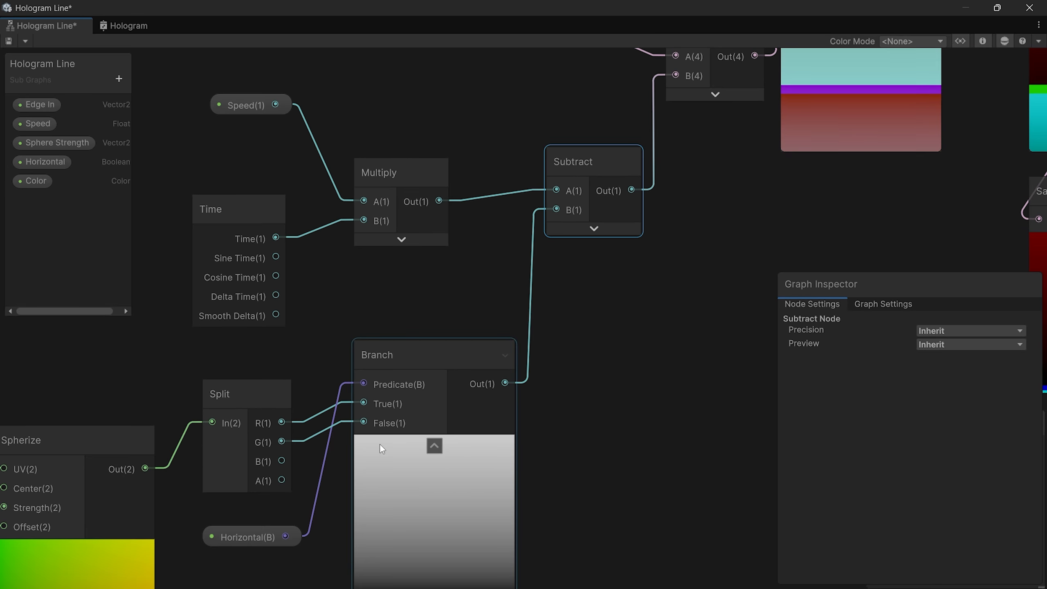
pyautogui.moveTo(605, 363); pyautogui.dragTo(468, 563, button='middle')
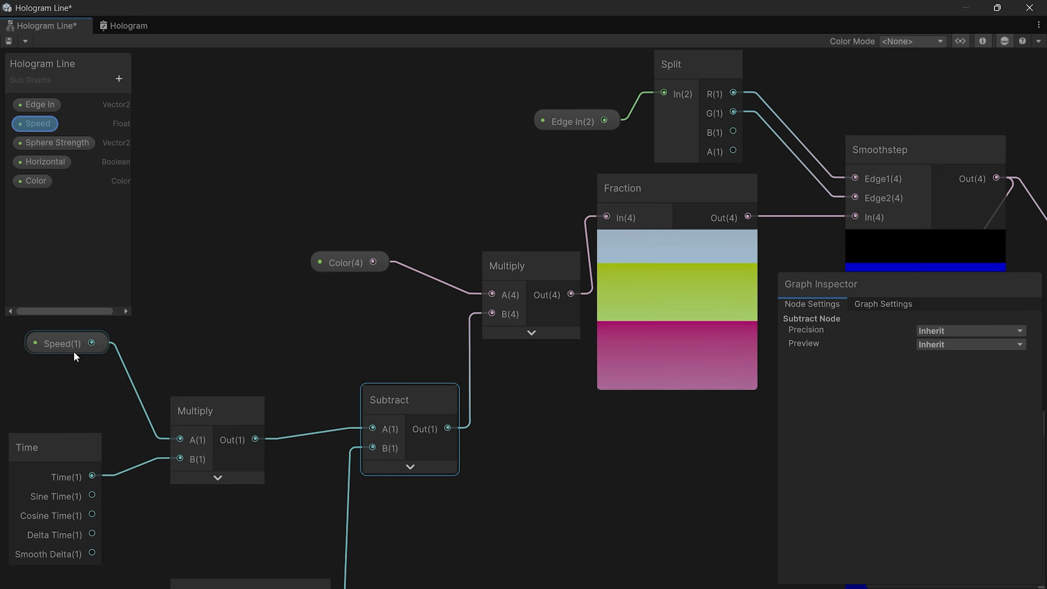
pyautogui.moveTo(377, 529); pyautogui.dragTo(563, 386, button='middle')
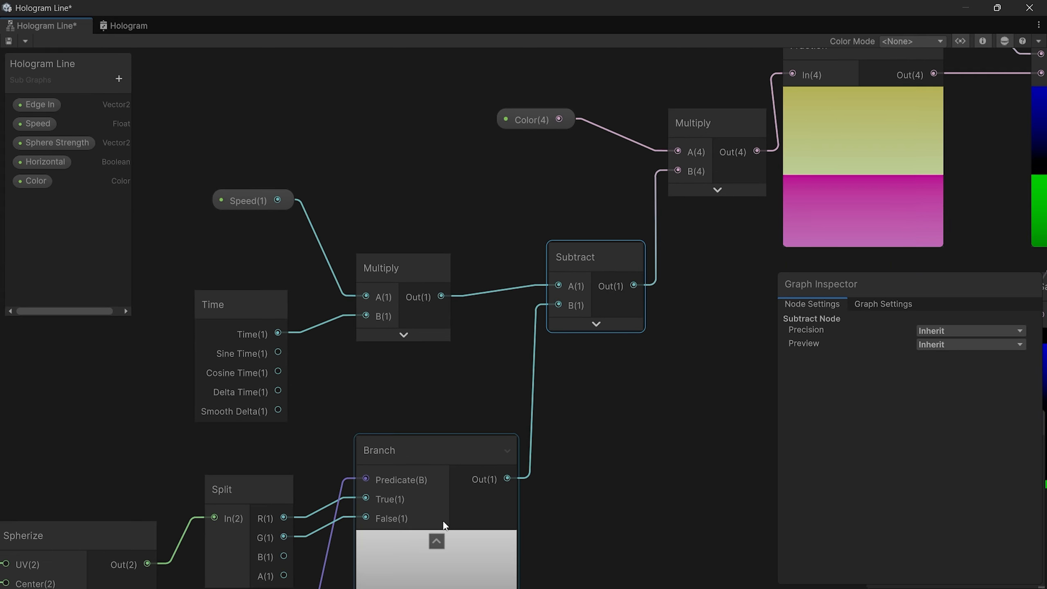
pyautogui.scroll(-3, 443, 521)
pyautogui.moveTo(447, 514); pyautogui.dragTo(457, 345, button='middle')
pyautogui.moveTo(528, 266); pyautogui.dragTo(403, 441, button='middle')
pyautogui.click(420, 406)
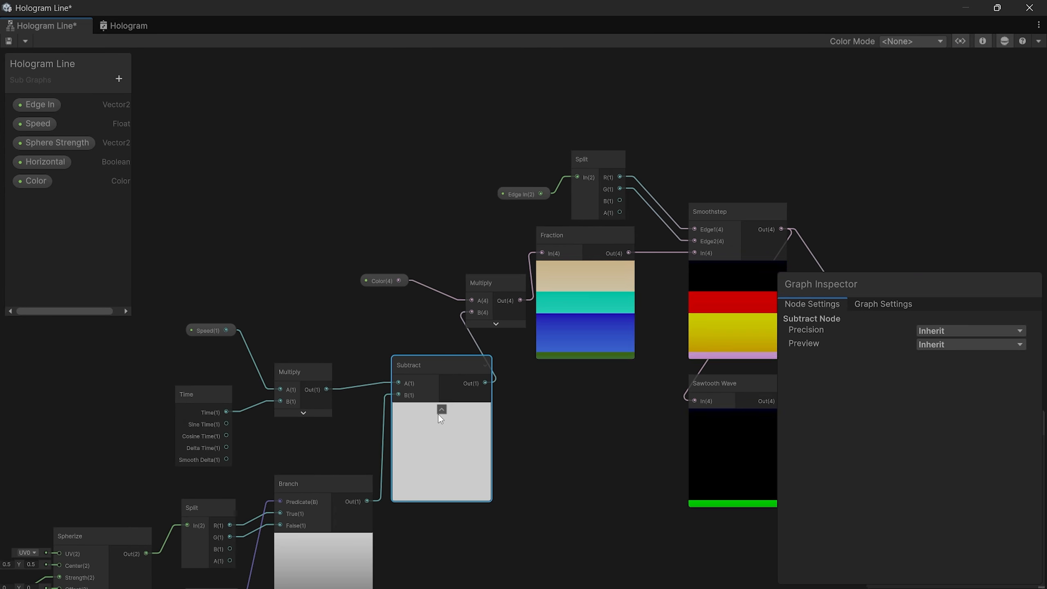
pyautogui.click(436, 413)
# Step: Move the Speed-Time Multiply node closer to and level with the Subtract node, and select it with the Speed and Time nodes
pyautogui.moveTo(305, 370); pyautogui.dragTo(329, 360)
pyautogui.moveTo(287, 354); pyautogui.dragTo(276, 401, button='middle')
pyautogui.moveTo(108, 355); pyautogui.dragTo(310, 445)
pyautogui.moveTo(423, 515); pyautogui.dragTo(388, 460, button='middle')
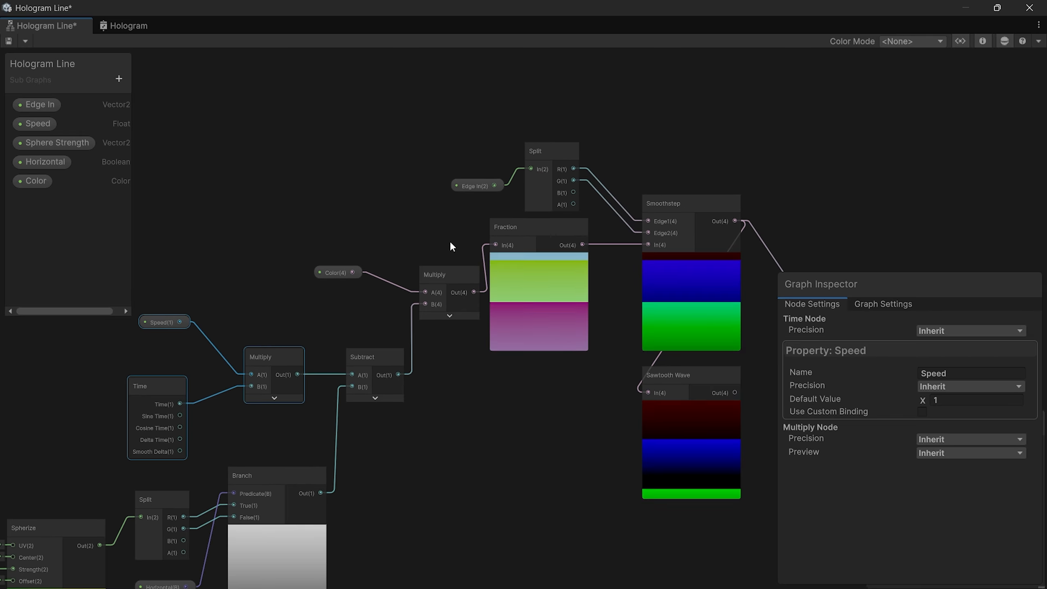
# Step: Nudge the Subtract node, the Multiply node before Fraction, and the Color property node into a tidier, slightly lower arrangement
pyautogui.moveTo(466, 436); pyautogui.dragTo(411, 547, button='middle')
pyautogui.scroll(2, 349, 450)
pyautogui.moveTo(295, 478); pyautogui.dragTo(281, 492)
pyautogui.moveTo(370, 359); pyautogui.dragTo(348, 367)
pyautogui.moveTo(259, 365)
pyautogui.mouseDown()
pyautogui.moveTo(270, 365)
pyautogui.moveTo(264, 375)
pyautogui.mouseUp()
pyautogui.moveTo(361, 373); pyautogui.dragTo(366, 383)
# Step: Try a near-white default value, EDF3F4, for the Color property and close the color picker
pyautogui.click(261, 373)
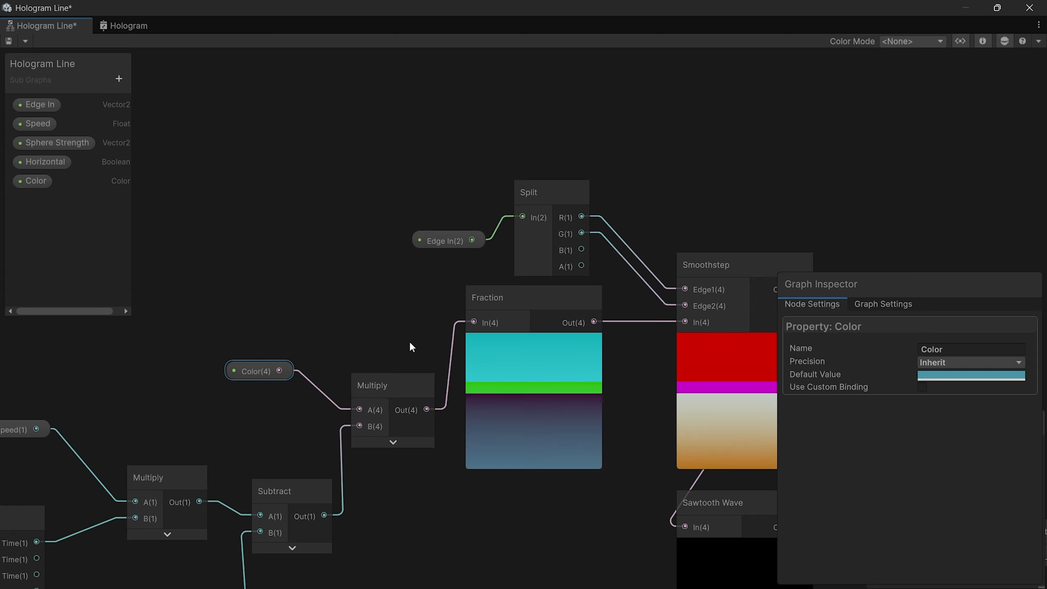
pyautogui.click(1012, 375)
pyautogui.moveTo(603, 429); pyautogui.dragTo(492, 434, button='middle')
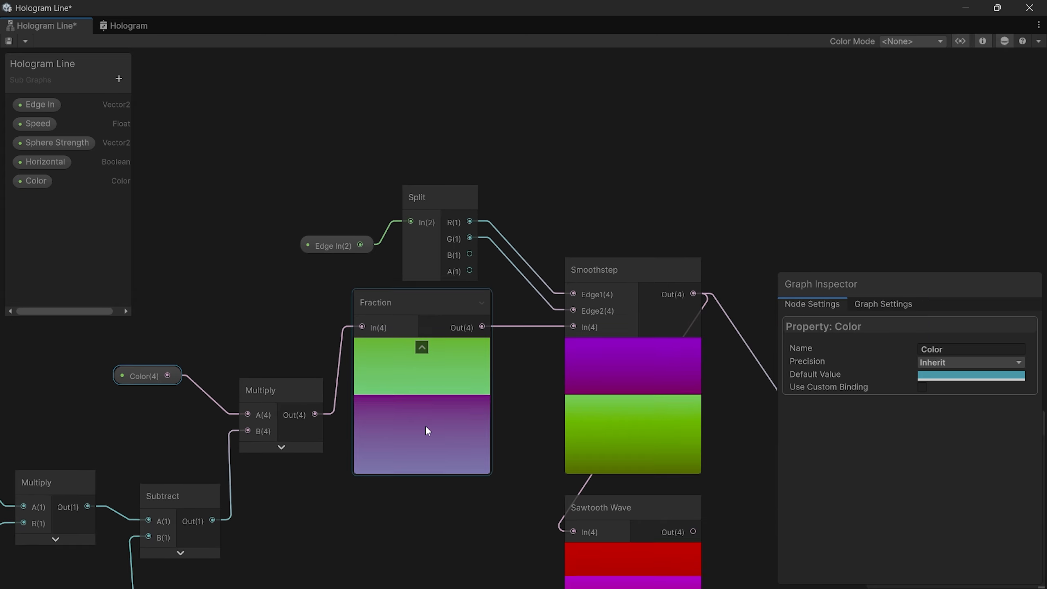
pyautogui.click(995, 374)
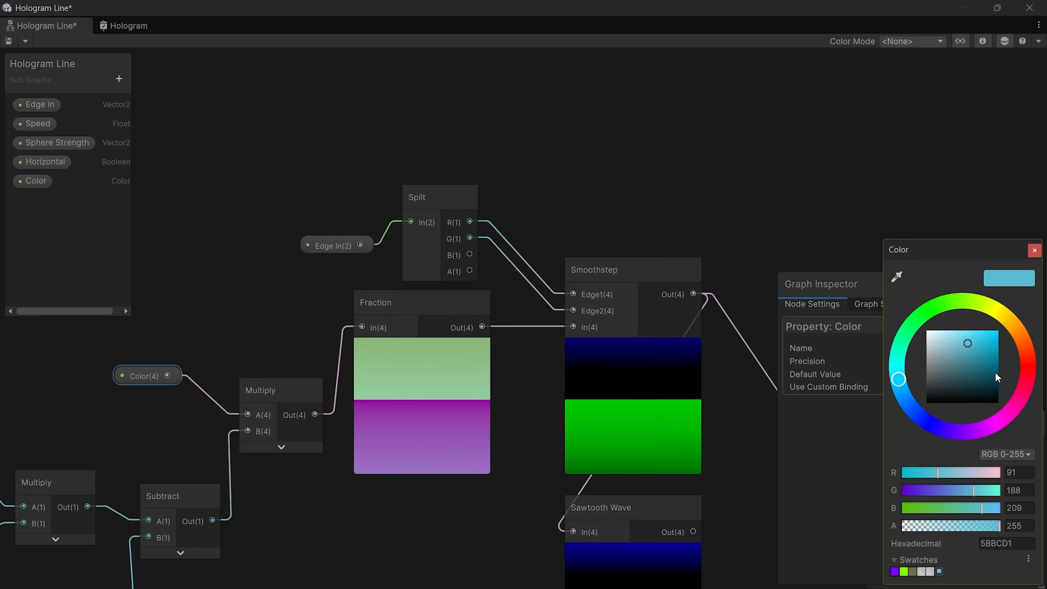
pyautogui.moveTo(937, 359)
pyautogui.mouseDown()
pyautogui.moveTo(932, 346)
pyautogui.moveTo(942, 382)
pyautogui.moveTo(929, 333)
pyautogui.mouseUp()
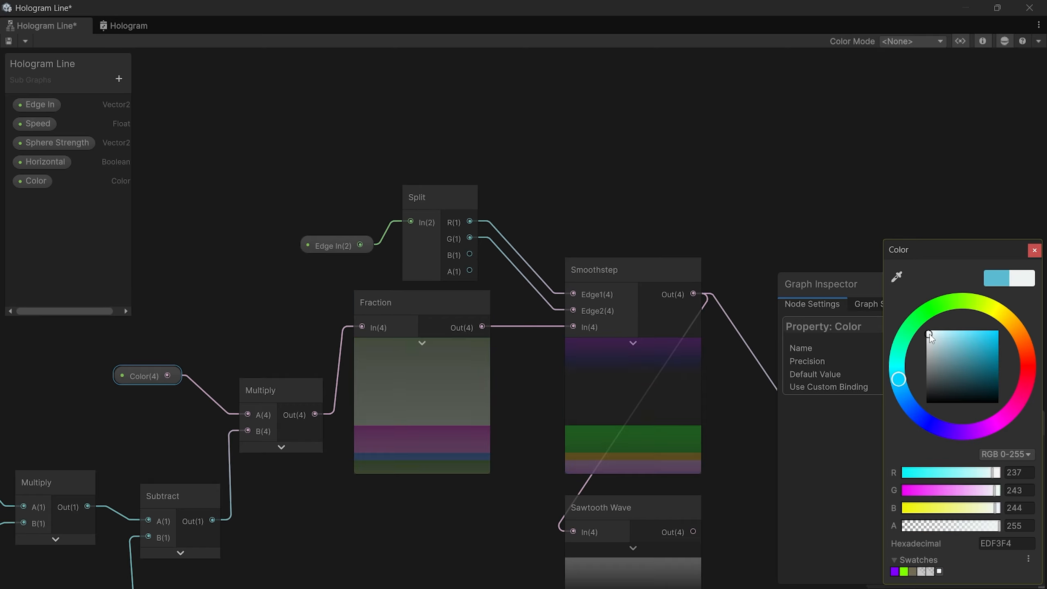
pyautogui.click(808, 206)
pyautogui.moveTo(440, 339); pyautogui.dragTo(369, 381, button='middle')
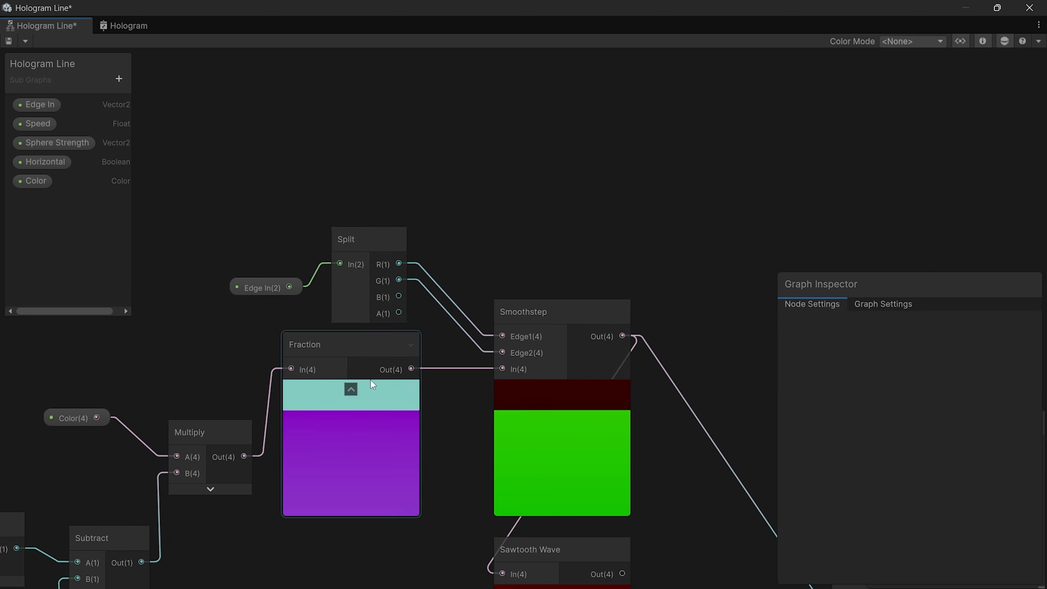
# Step: Move the Edge In property node up level with the Split node's header, shift Split slightly closer to it, and select Edge In
pyautogui.moveTo(304, 281); pyautogui.dragTo(292, 230)
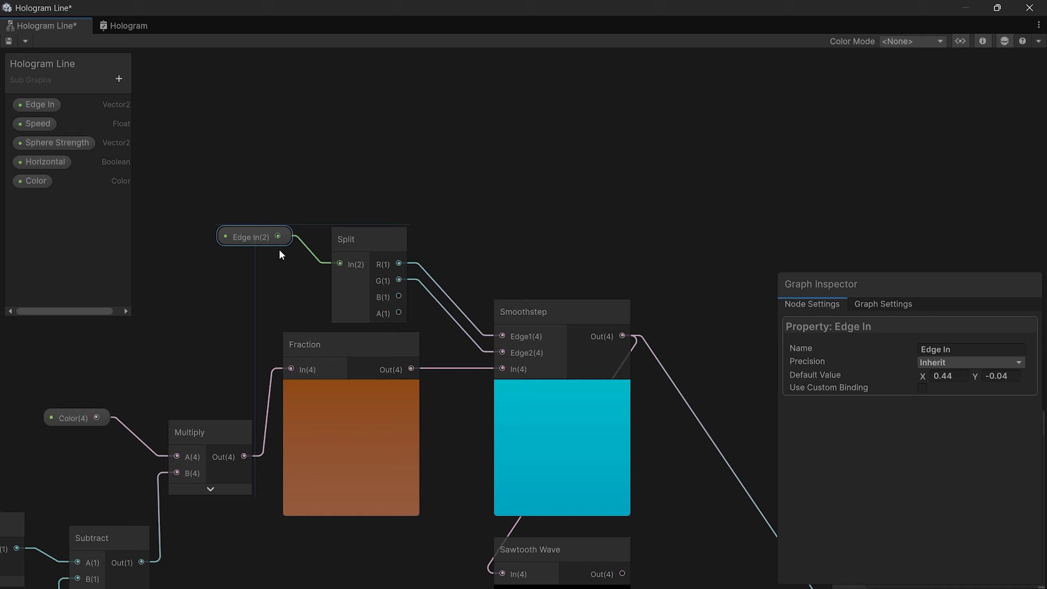
pyautogui.moveTo(382, 248); pyautogui.dragTo(366, 242)
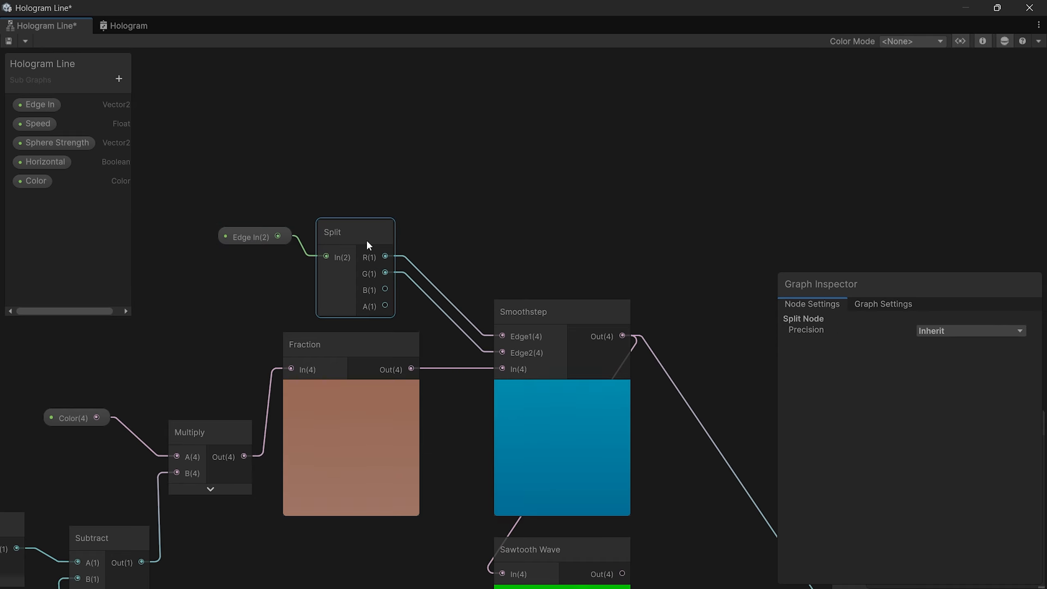
pyautogui.click(252, 238)
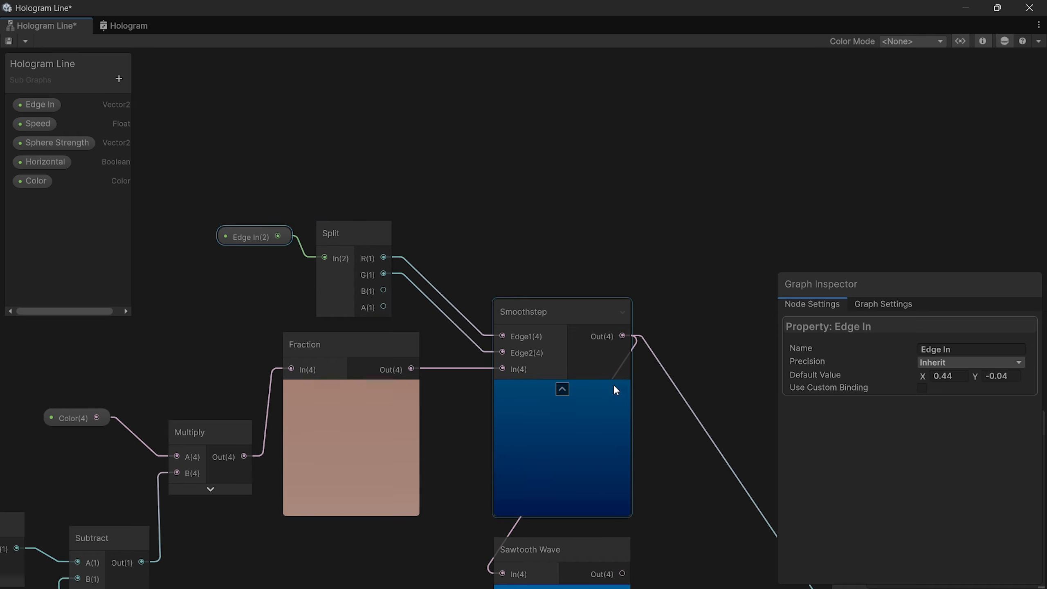
# Step: Examine the settings of the Smoothstep node, the Edge In property feeding its edges through Split, and the Speed property
pyautogui.click(589, 392)
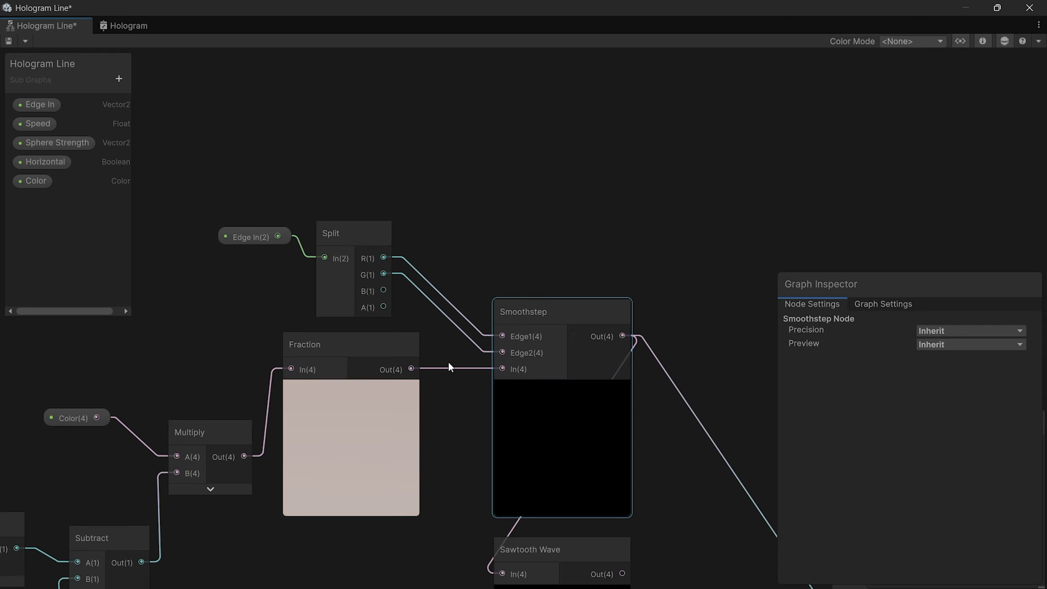
pyautogui.scroll(2, 448, 362)
pyautogui.click(154, 189)
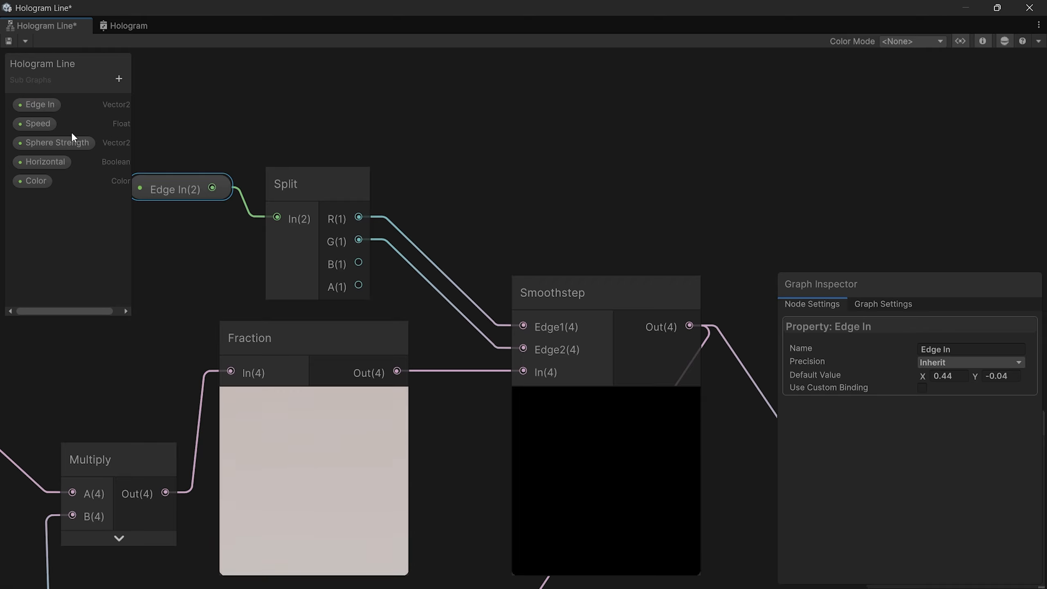
pyautogui.click(33, 123)
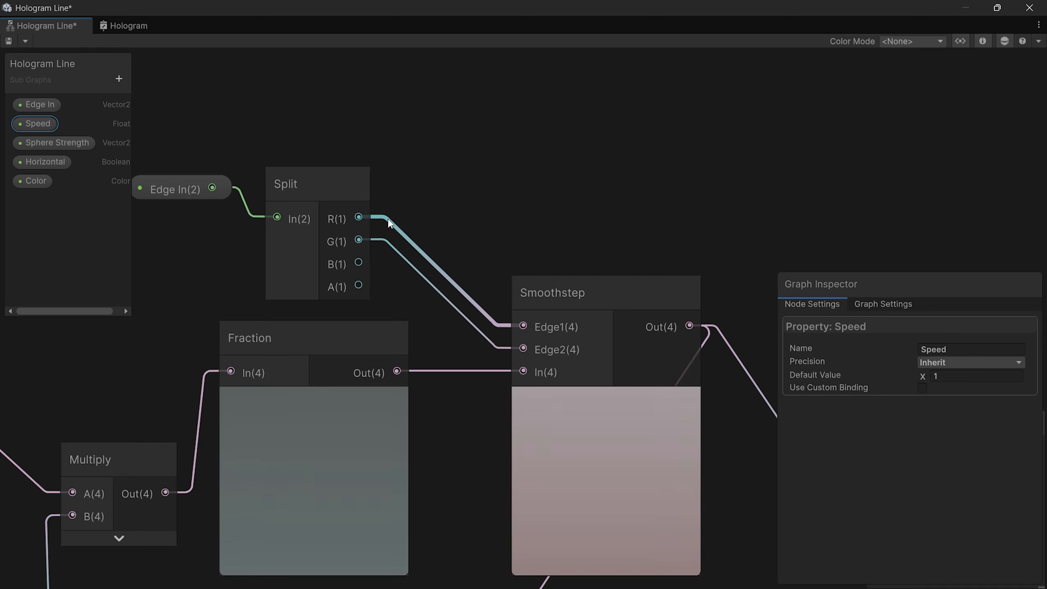
# Step: Select the Edge In property node to show its default X and Y values alongside the Smoothstep preview
pyautogui.scroll(-5, 461, 483)
pyautogui.moveTo(461, 483); pyautogui.dragTo(385, 396, button='middle')
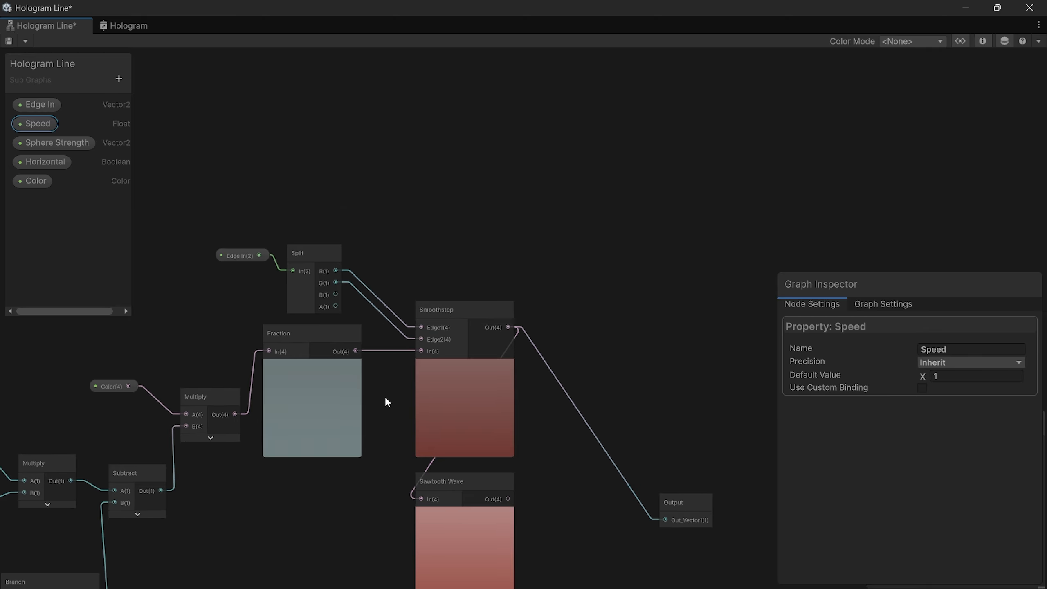
pyautogui.click(240, 250)
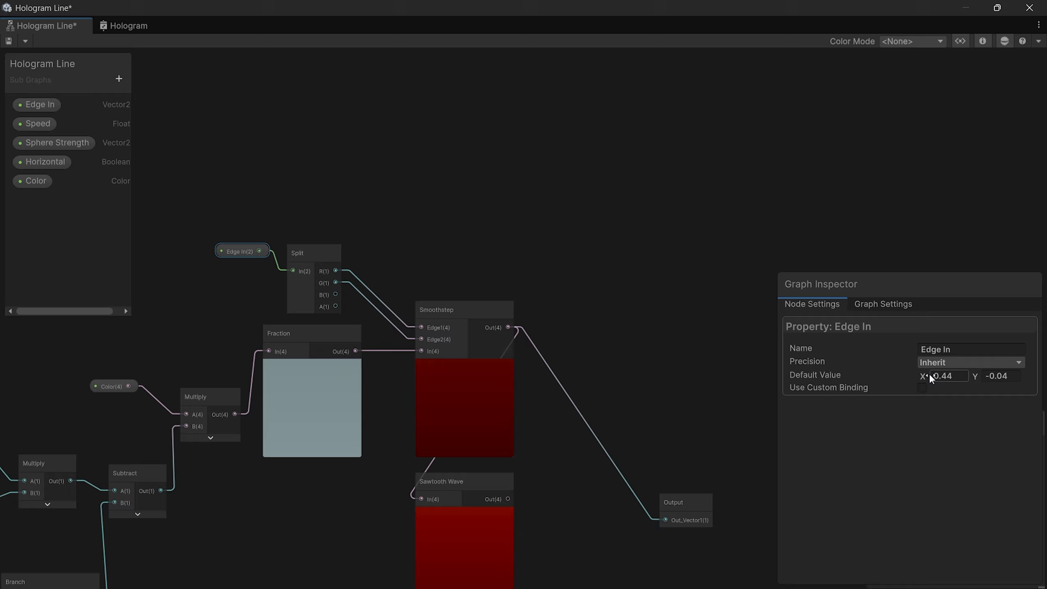